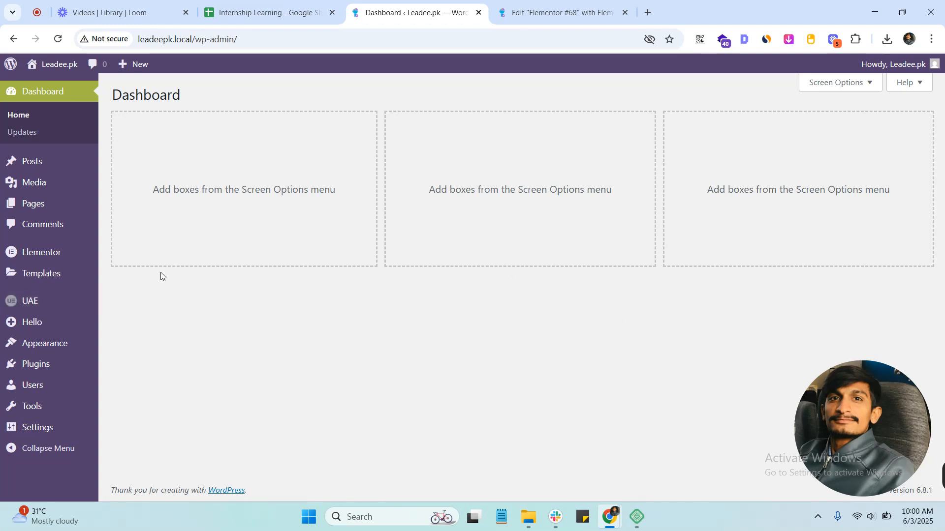
Search the installed plugins for "Ultimate Addons for Elementor Lite", copying its name from the plugin list.
{"action": "mouse_move", "coordinate": [34, 275]}
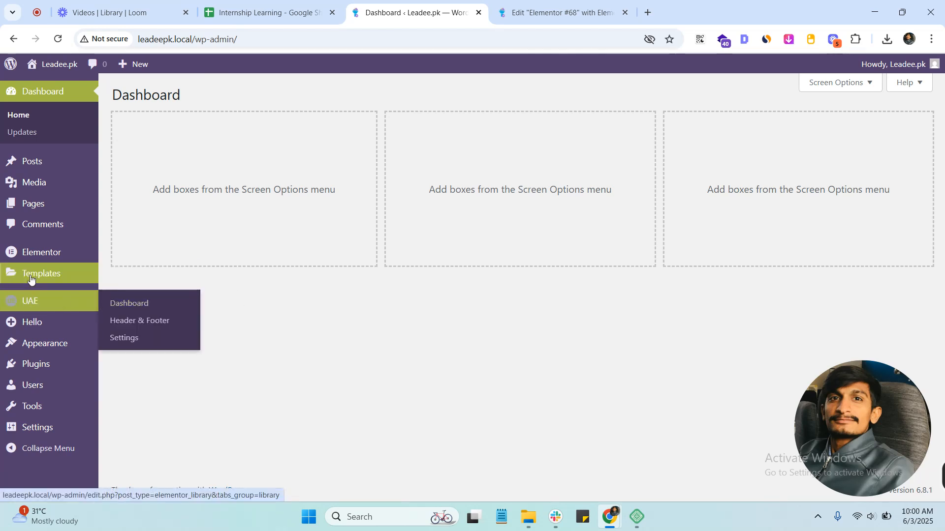
{"action": "left_click", "coordinate": [137, 366]}
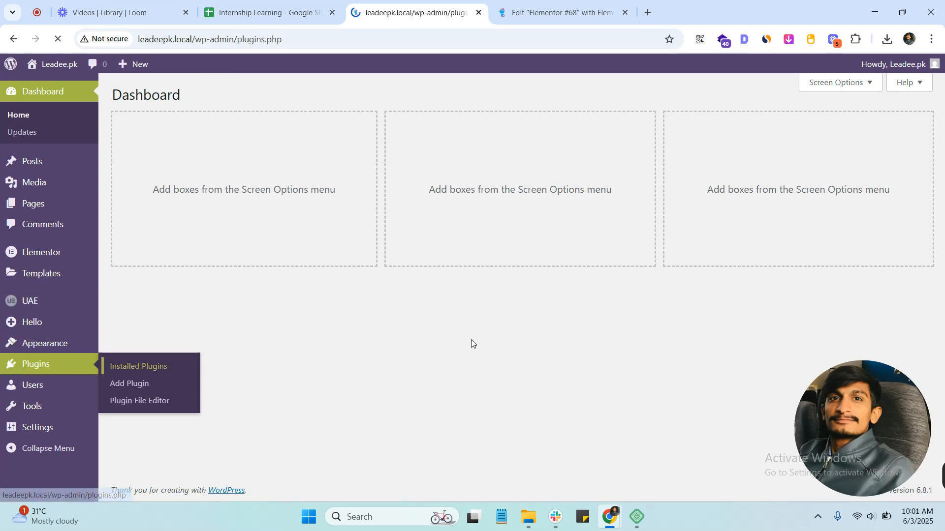
{"action": "left_click", "coordinate": [767, 117]}
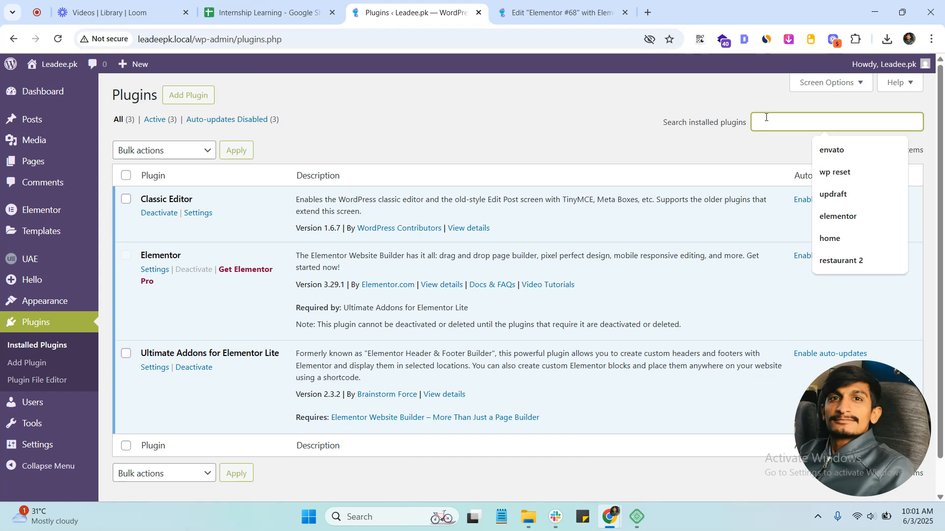
{"action": "left_click_drag", "start_coordinate": [143, 351], "coordinate": [278, 348]}
{"action": "key", "text": "ctrl+c"}
{"action": "left_click", "coordinate": [797, 124]}
{"action": "key", "text": "ctrl+v"}
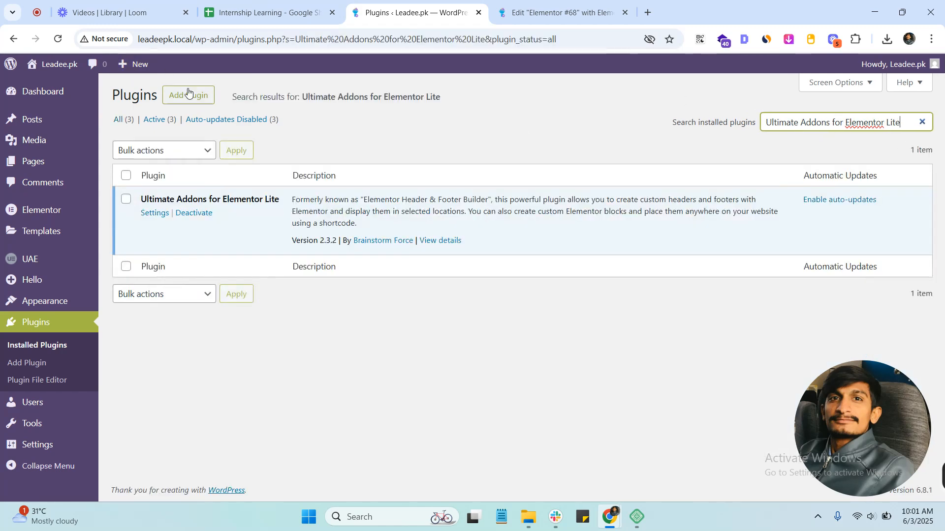
Search the plugin directory for new plugins matching "Ultimate Addons for Elementor Lite" and look through the results.
{"action": "left_click", "coordinate": [189, 95]}
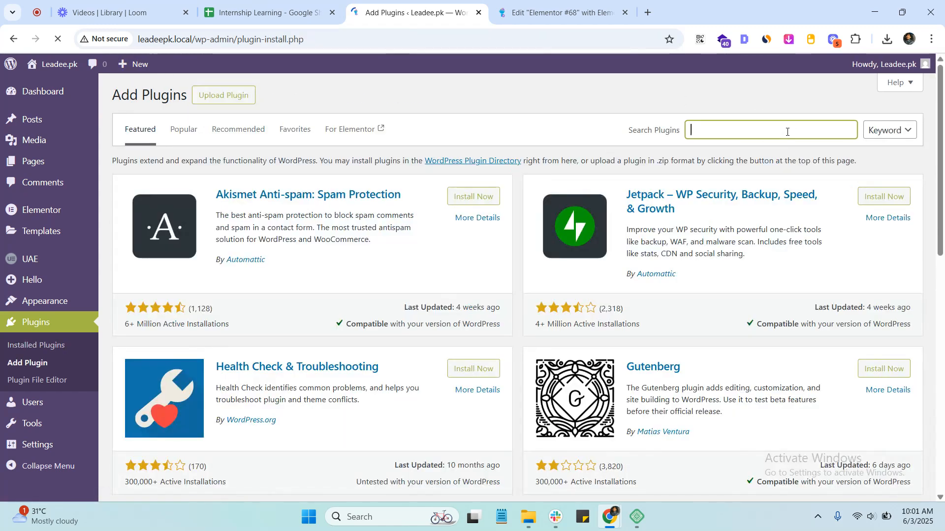
{"action": "left_click", "coordinate": [785, 131]}
{"action": "key", "text": "ctrl+v"}
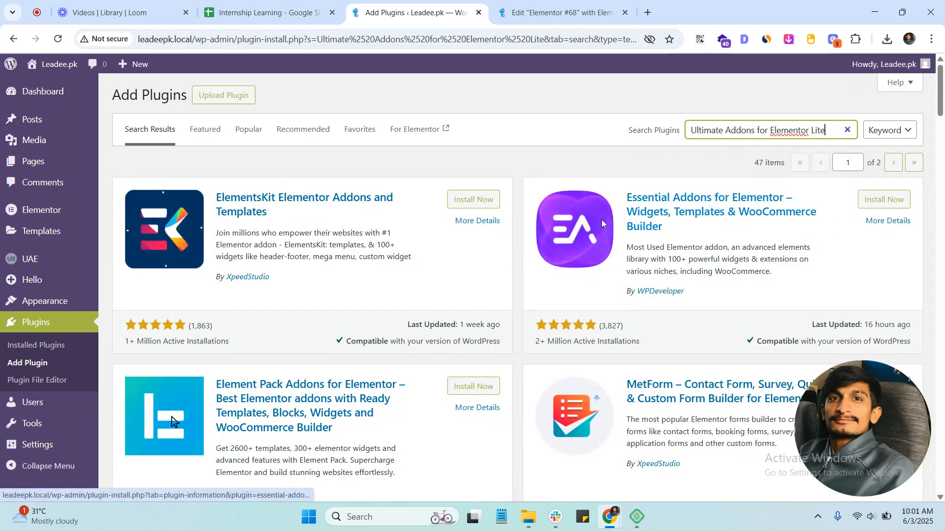
{"action": "scroll", "coordinate": [531, 310], "scroll_direction": "down", "scroll_amount": 5}
{"action": "scroll", "coordinate": [531, 311], "scroll_direction": "down", "scroll_amount": 3}
{"action": "scroll", "coordinate": [640, 197], "scroll_direction": "up", "scroll_amount": 10}
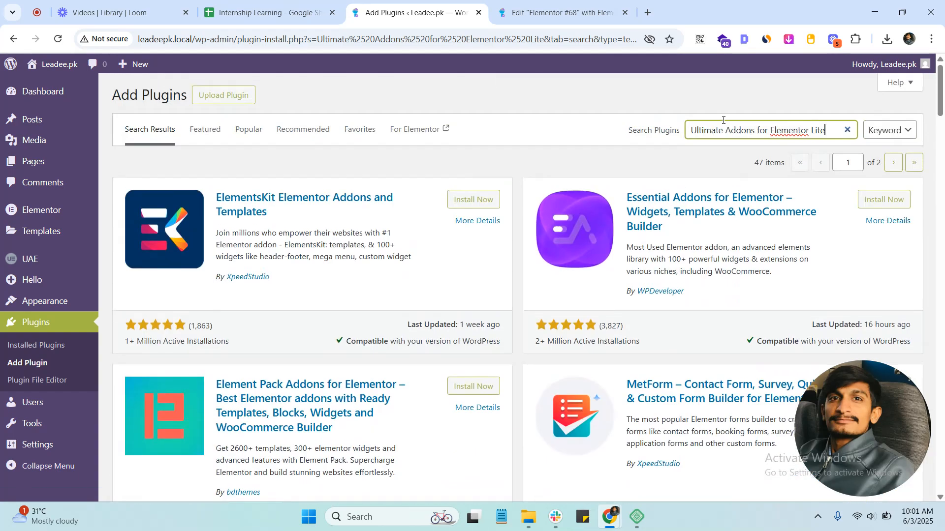
Search the plugin directory for "header footer elementor" and inspect the Ultimate Addons for Elementor entry.
{"action": "triple_click", "coordinate": [726, 136]}
{"action": "type", "text": "heade"}
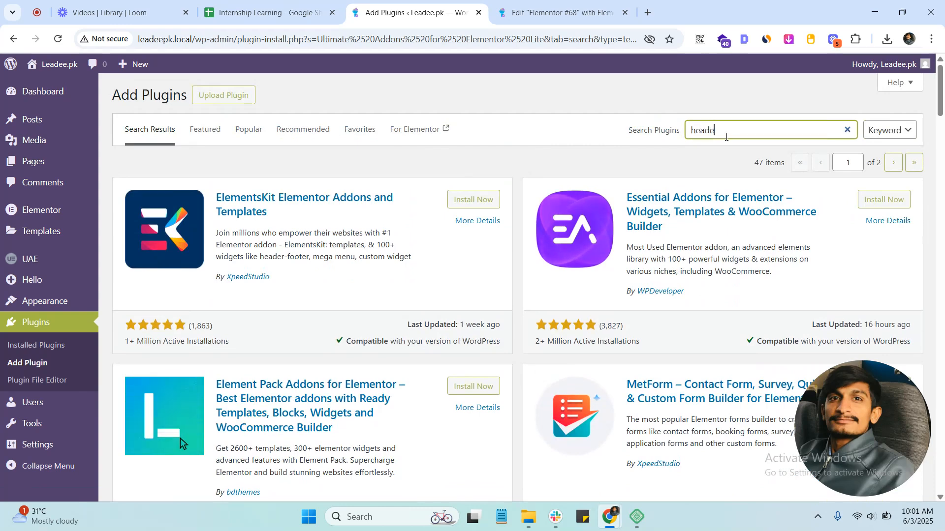
{"action": "type", "text": "r footer elemento"}
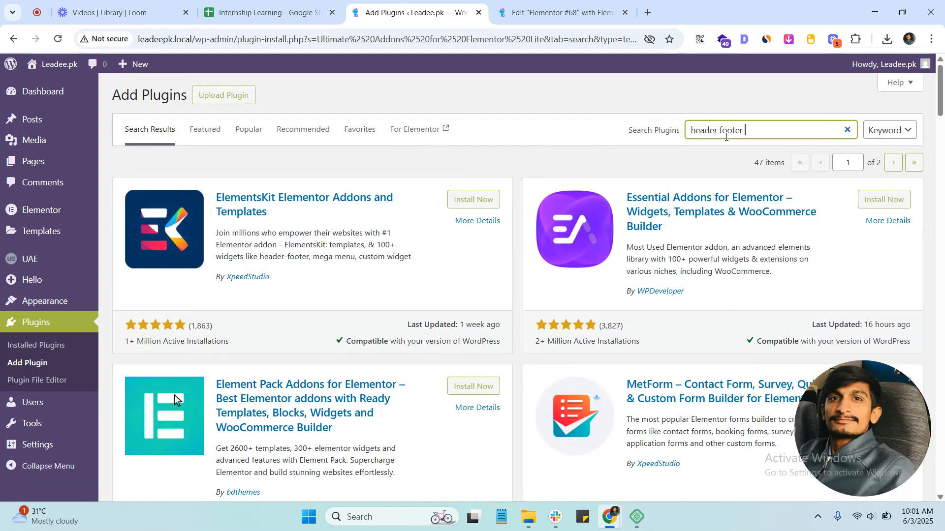
{"action": "type", "text": "r"}
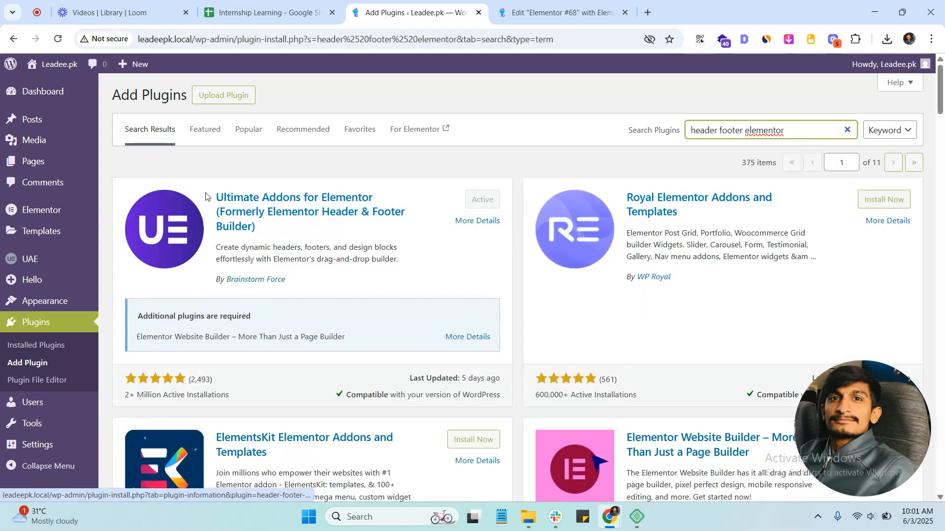
{"action": "left_click_drag", "start_coordinate": [217, 197], "coordinate": [289, 243]}
{"action": "left_click", "coordinate": [291, 242]}
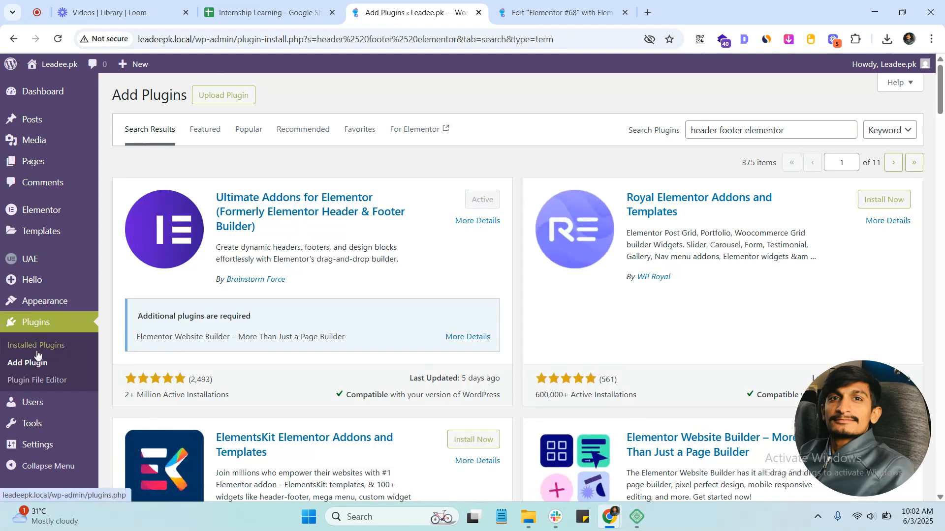
Open the UAE plugin's dashboard and look over its header/footer creation options and widget list.
{"action": "mouse_move", "coordinate": [34, 267]}
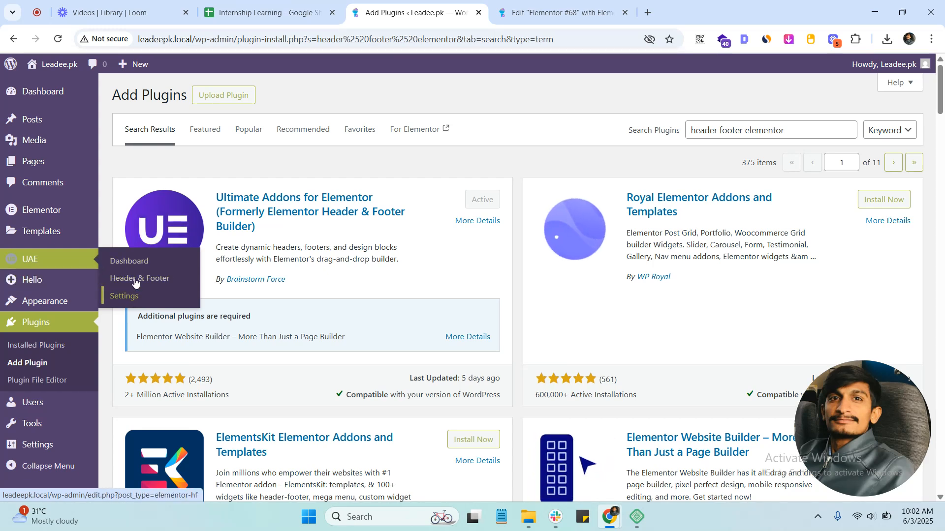
{"action": "left_click", "coordinate": [116, 262]}
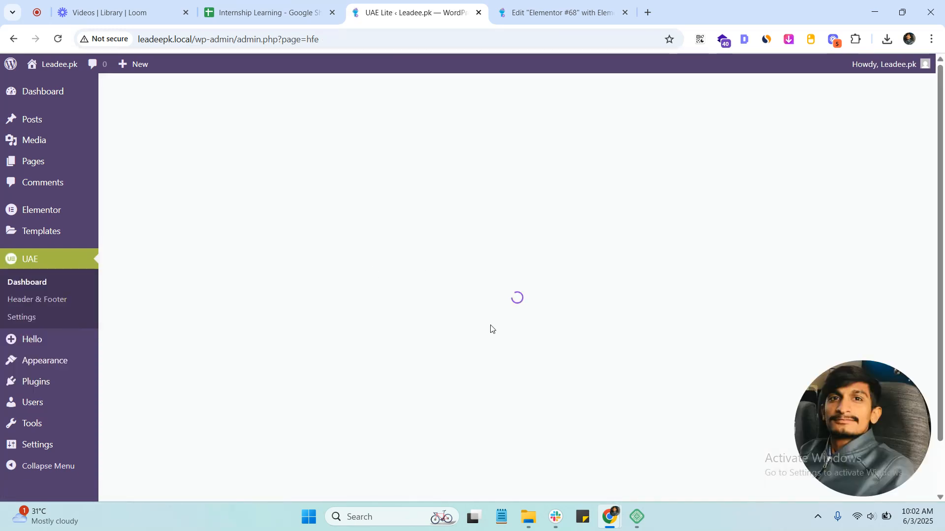
{"action": "scroll", "coordinate": [412, 328], "scroll_direction": "down", "scroll_amount": 3}
{"action": "scroll", "coordinate": [413, 329], "scroll_direction": "up", "scroll_amount": 3}
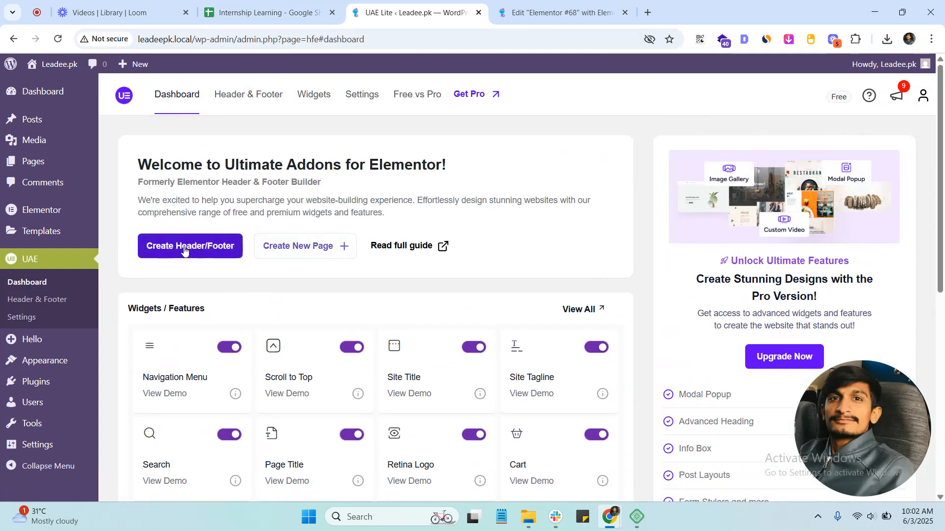
{"action": "scroll", "coordinate": [468, 295], "scroll_direction": "down", "scroll_amount": 5}
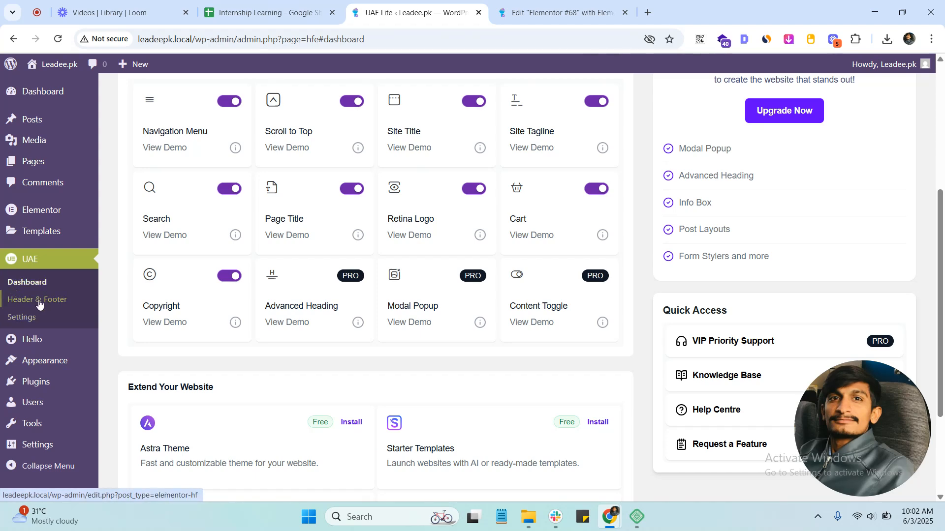
View the list of saved Elementor templates.
{"action": "mouse_move", "coordinate": [31, 241]}
{"action": "left_click", "coordinate": [128, 234]}
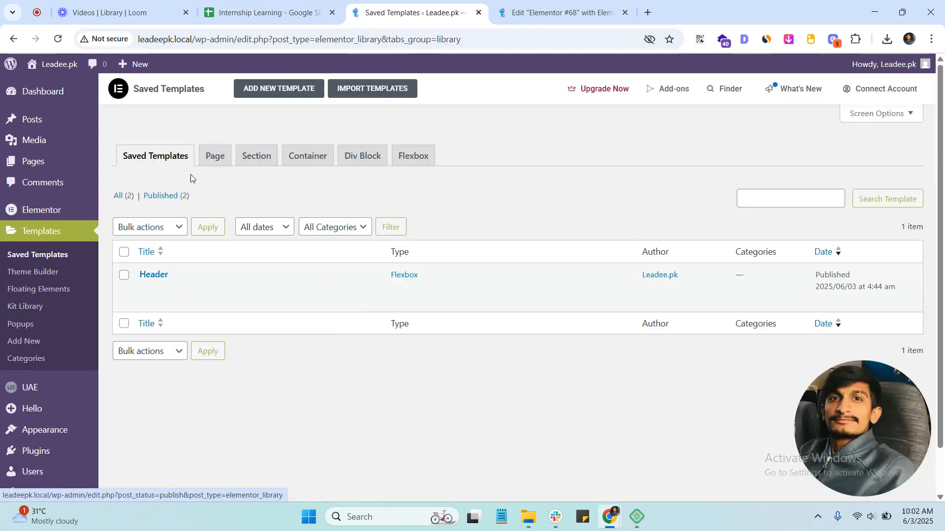
{"action": "scroll", "coordinate": [49, 320], "scroll_direction": "down", "scroll_amount": 1}
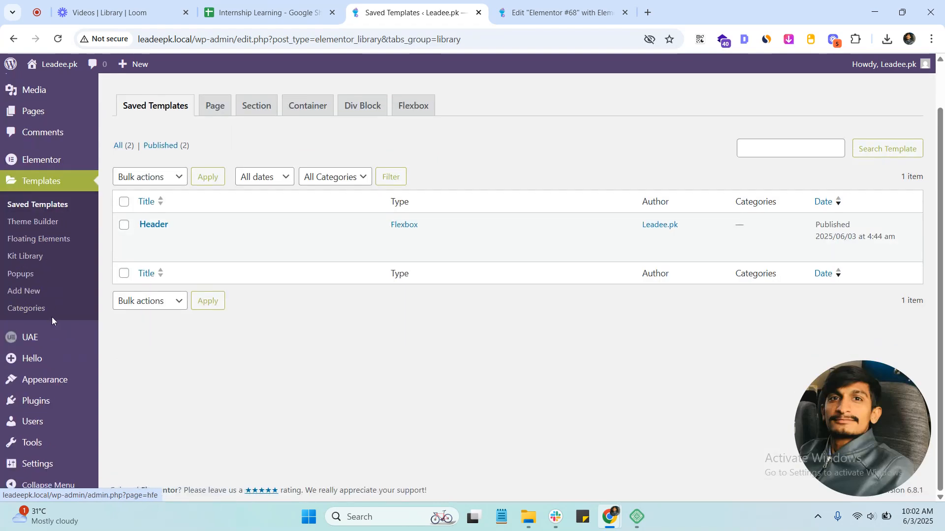
In UAE's header and footer templates, rename Elementor #68 as "Header", clear its slug, and update it.
{"action": "mouse_move", "coordinate": [35, 337]}
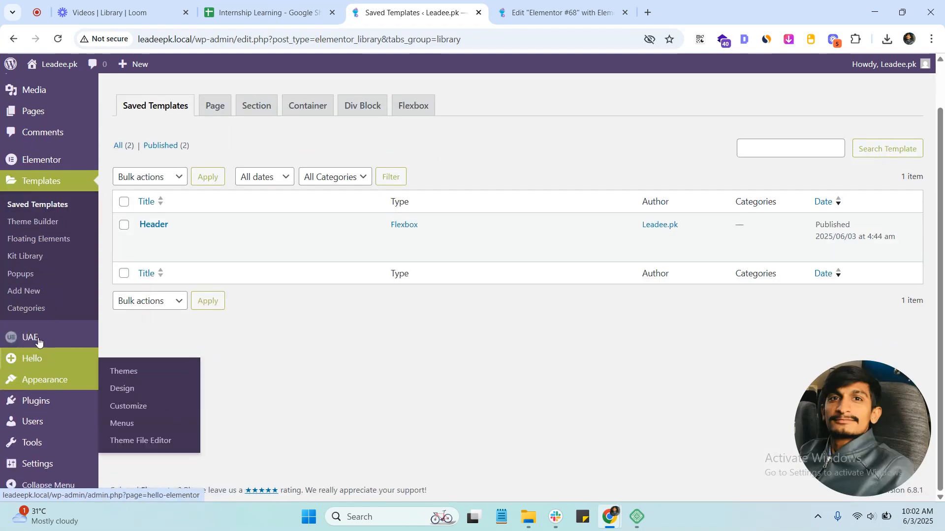
{"action": "left_click", "coordinate": [146, 358]}
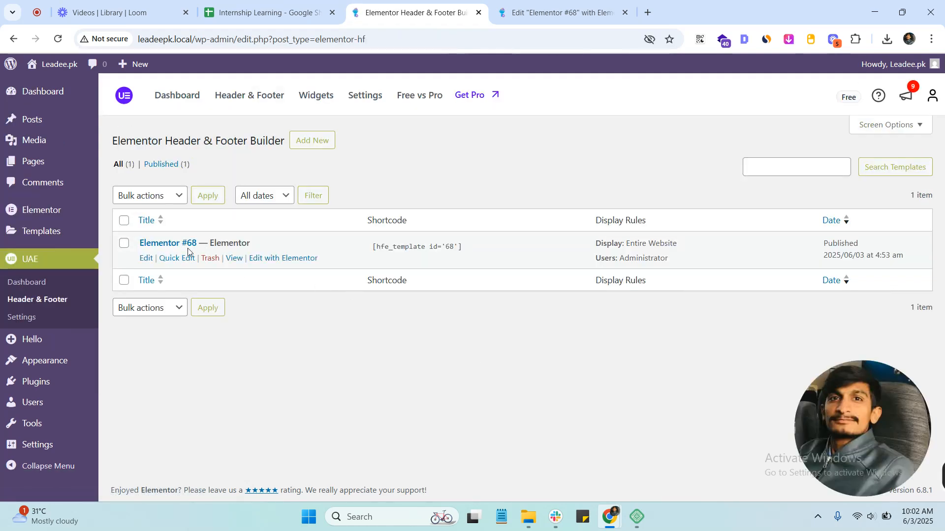
{"action": "left_click", "coordinate": [186, 258]}
{"action": "triple_click", "coordinate": [256, 270]}
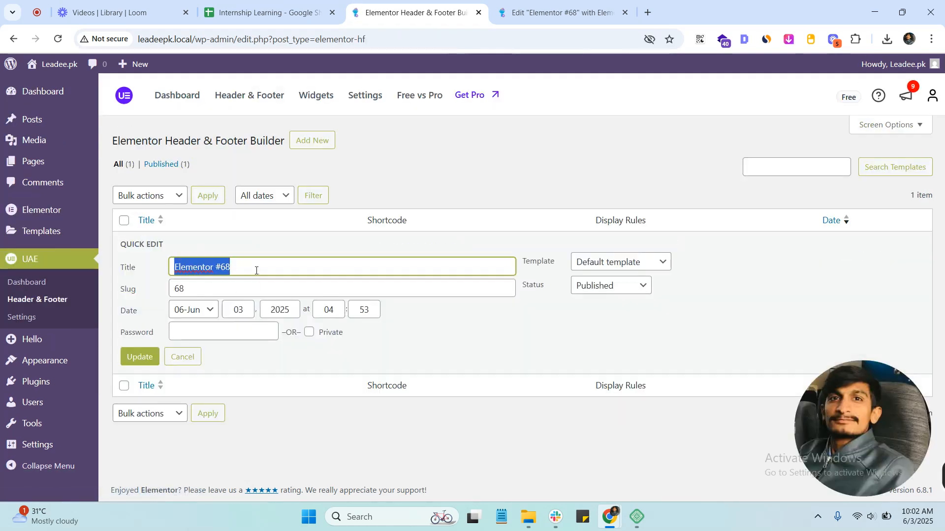
{"action": "type", "text": "Header"}
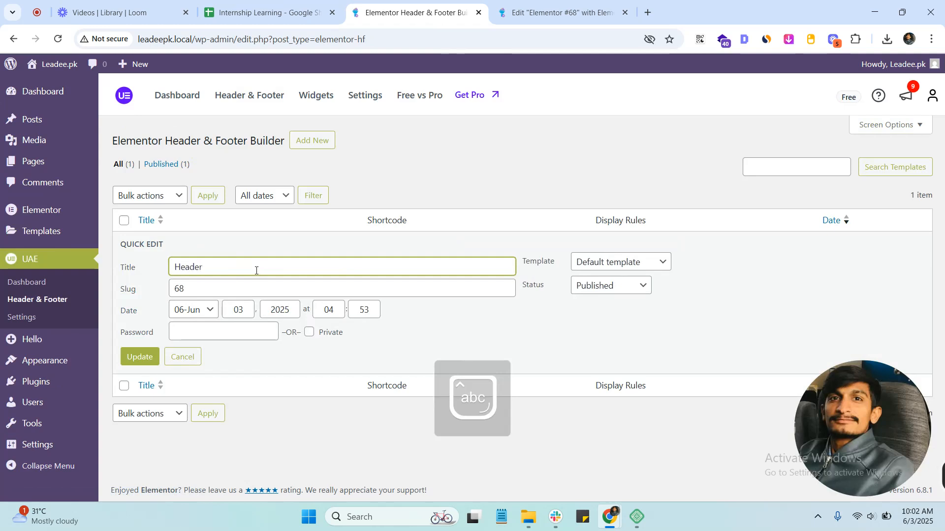
{"action": "left_click", "coordinate": [233, 294]}
{"action": "double_click", "coordinate": [232, 294]}
{"action": "key", "text": "BackSpace"}
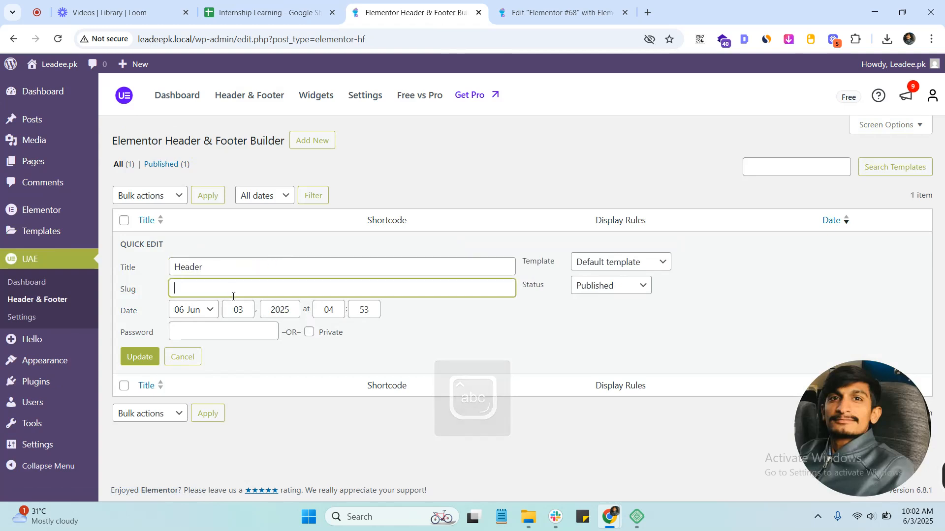
{"action": "left_click", "coordinate": [252, 236]}
{"action": "left_click", "coordinate": [143, 358]}
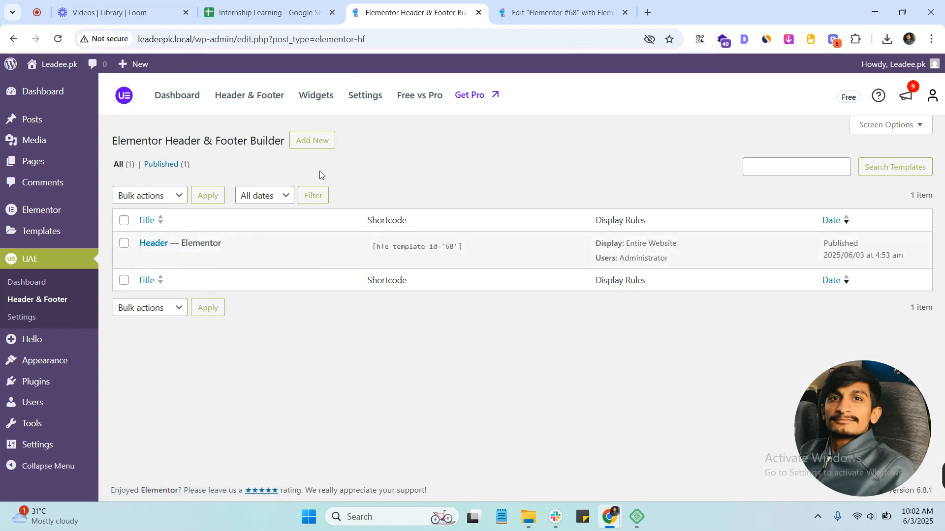
Add a new header and footer builder template titled "Header" and set its template type to Header.
{"action": "left_click", "coordinate": [323, 143]}
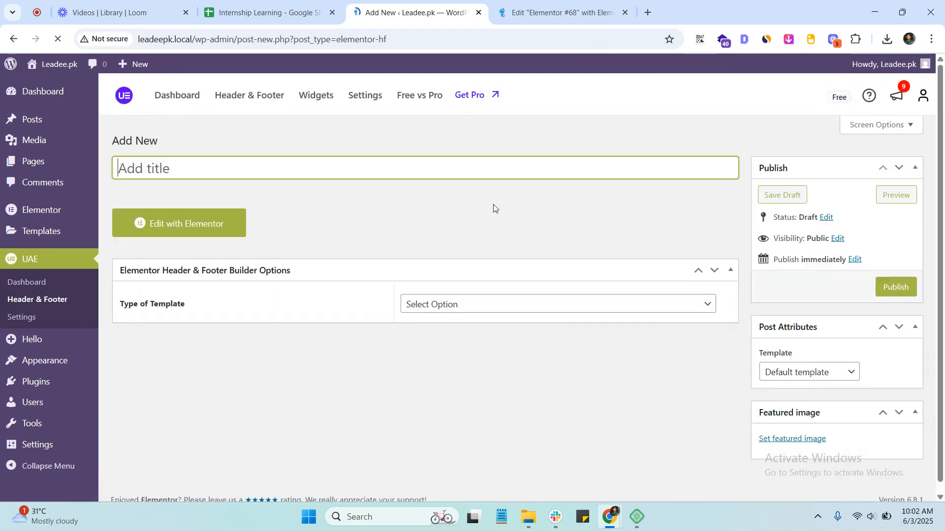
{"action": "mouse_move", "coordinate": [40, 235]}
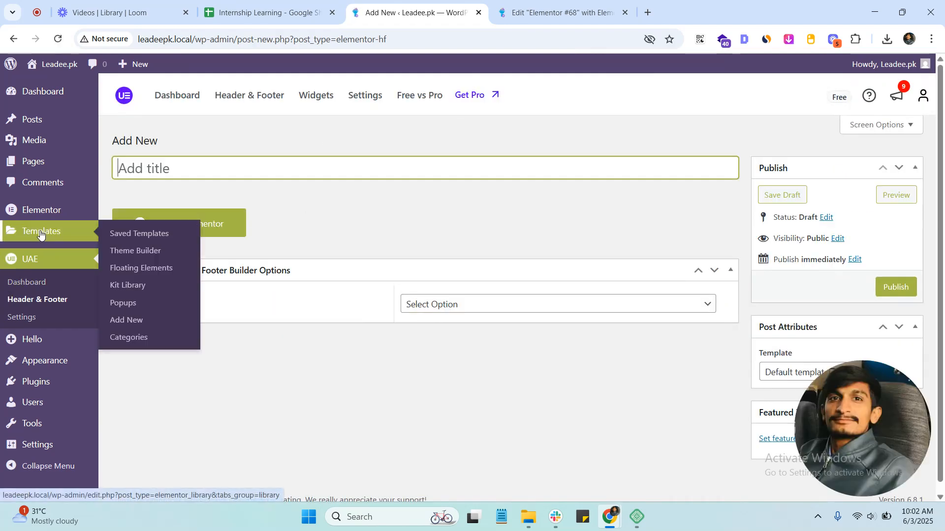
{"action": "left_click", "coordinate": [352, 201]}
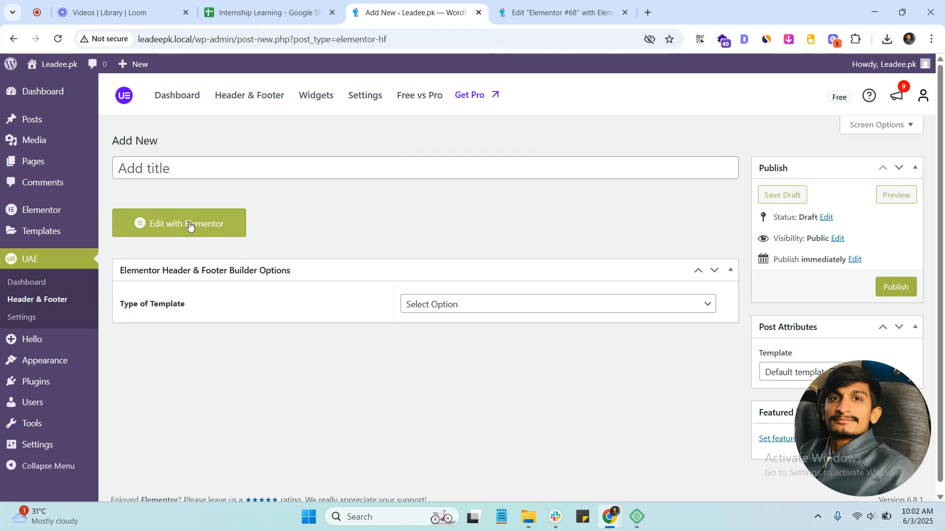
{"action": "left_click", "coordinate": [174, 169]}
{"action": "type", "text": "Header"}
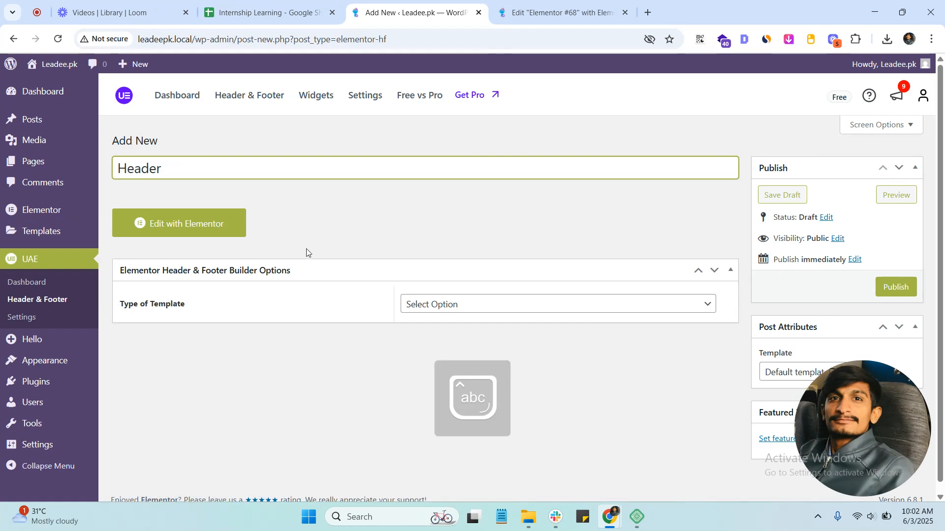
{"action": "left_click", "coordinate": [432, 305]}
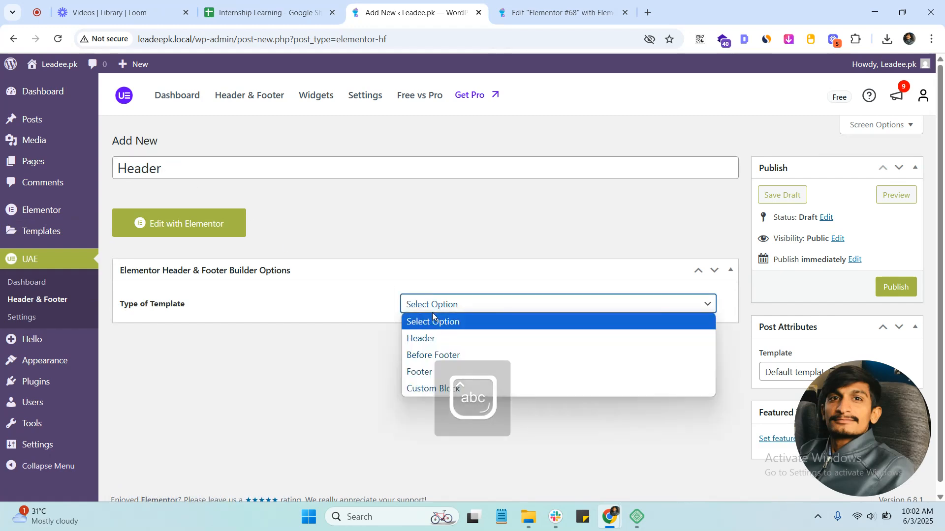
{"action": "left_click", "coordinate": [437, 340]}
Set the template to display on Entire Website for the Administrator role and publish it.
{"action": "scroll", "coordinate": [393, 335], "scroll_direction": "down", "scroll_amount": 1}
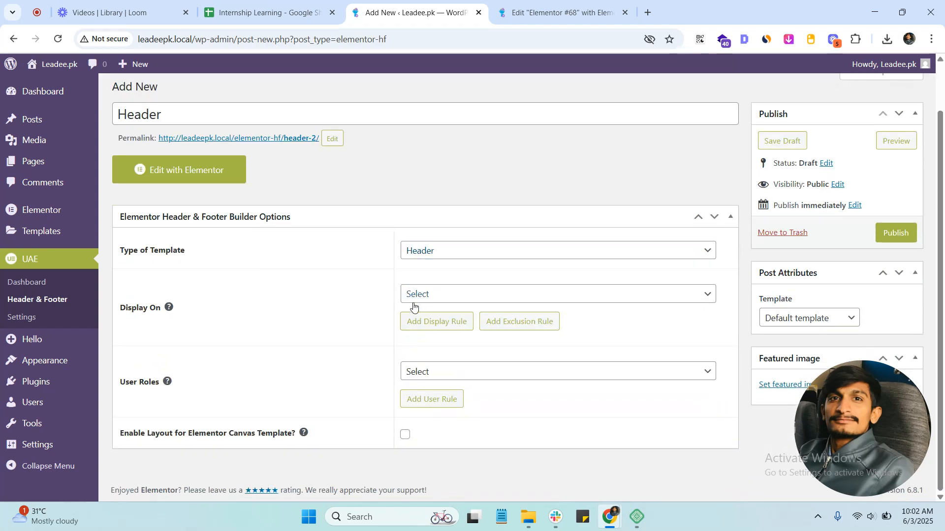
{"action": "left_click", "coordinate": [425, 298]}
{"action": "left_click", "coordinate": [458, 43]}
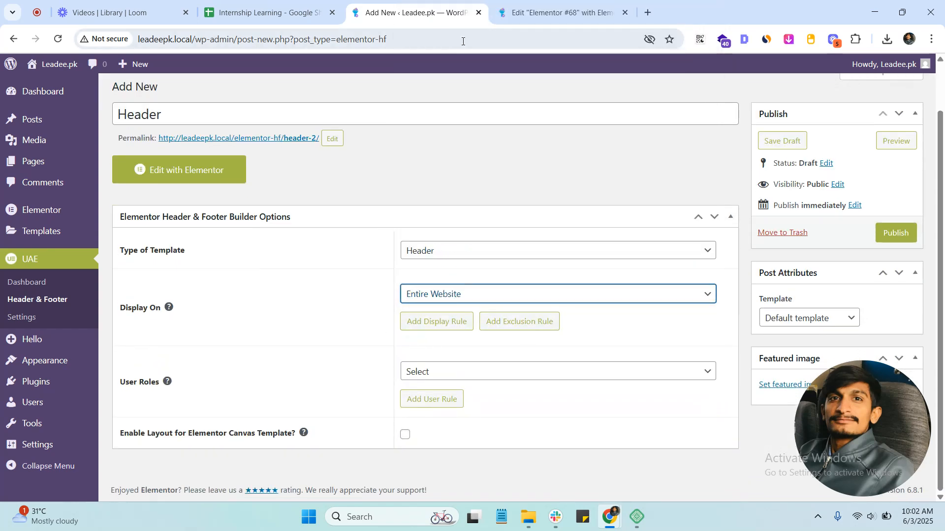
{"action": "left_click", "coordinate": [431, 373]}
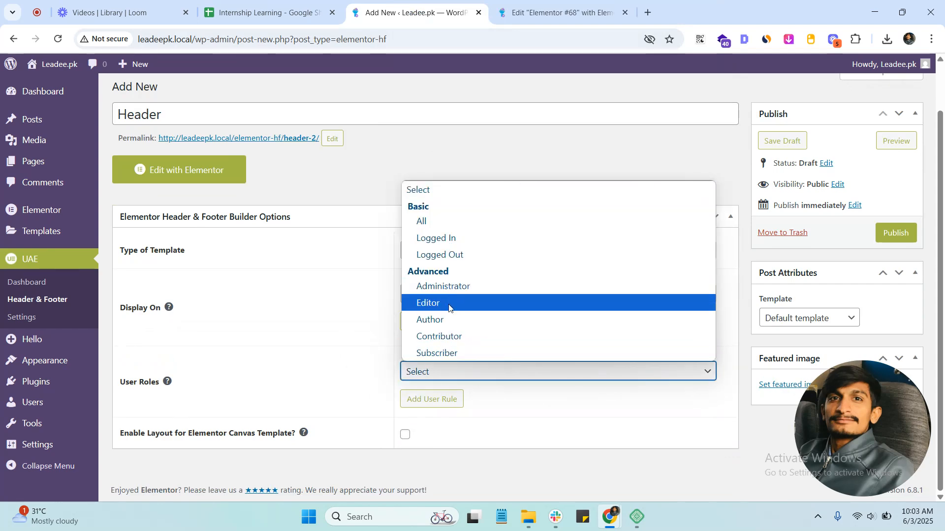
{"action": "left_click", "coordinate": [445, 286]}
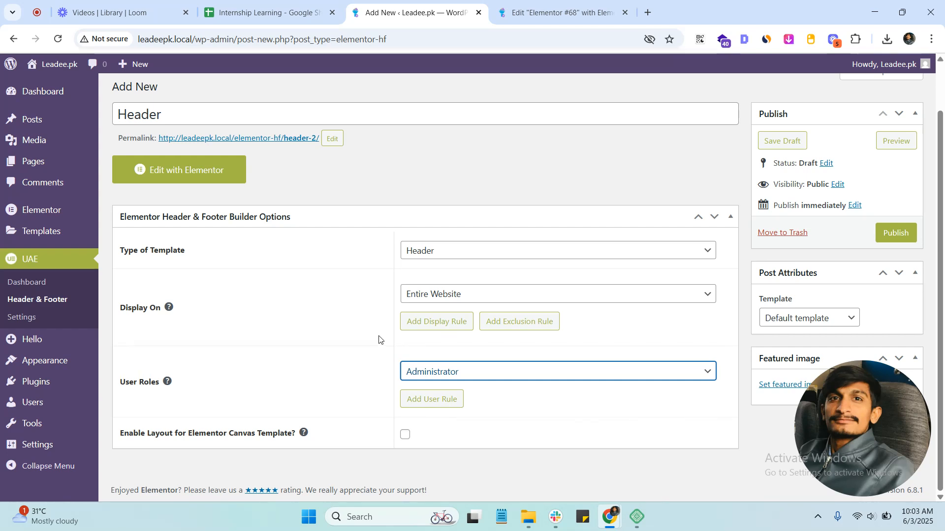
{"action": "left_click", "coordinate": [875, 226]}
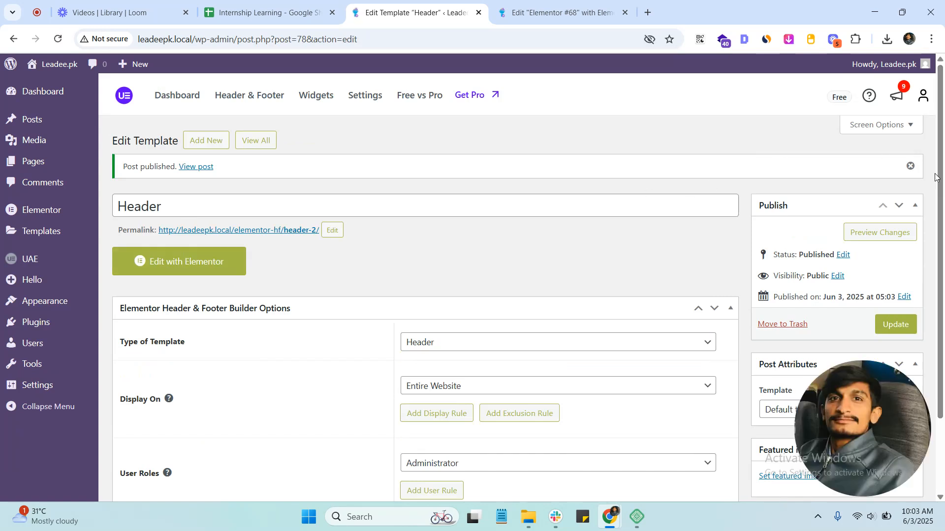
{"action": "left_click", "coordinate": [910, 166]}
Switch to the Elementor #68 editor and open the layout settings of the existing header container.
{"action": "left_click", "coordinate": [521, 14]}
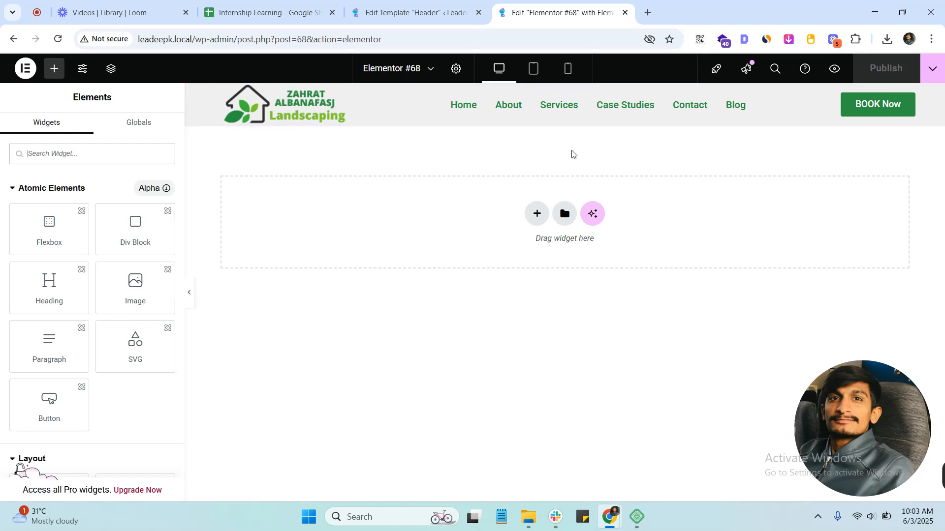
{"action": "left_click", "coordinate": [535, 218]}
{"action": "left_click", "coordinate": [543, 241]}
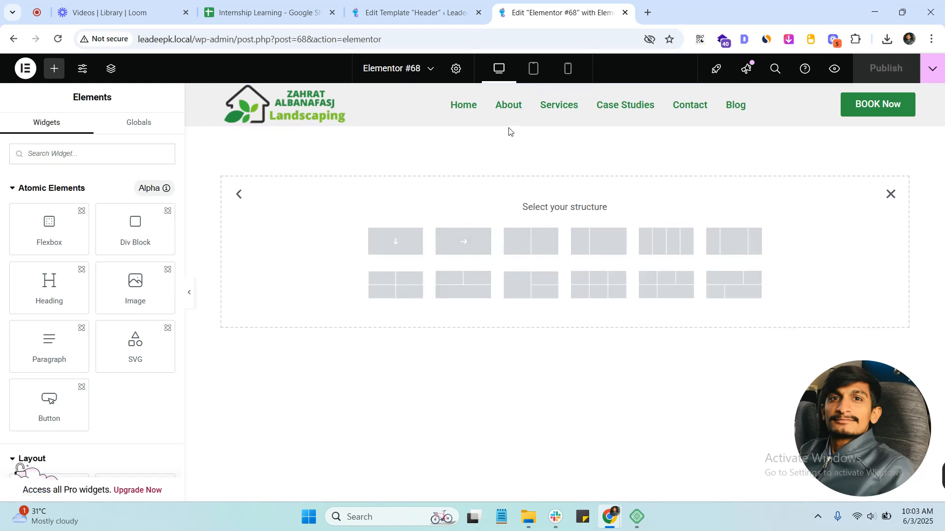
{"action": "left_click", "coordinate": [892, 196]}
{"action": "left_click", "coordinate": [537, 213]}
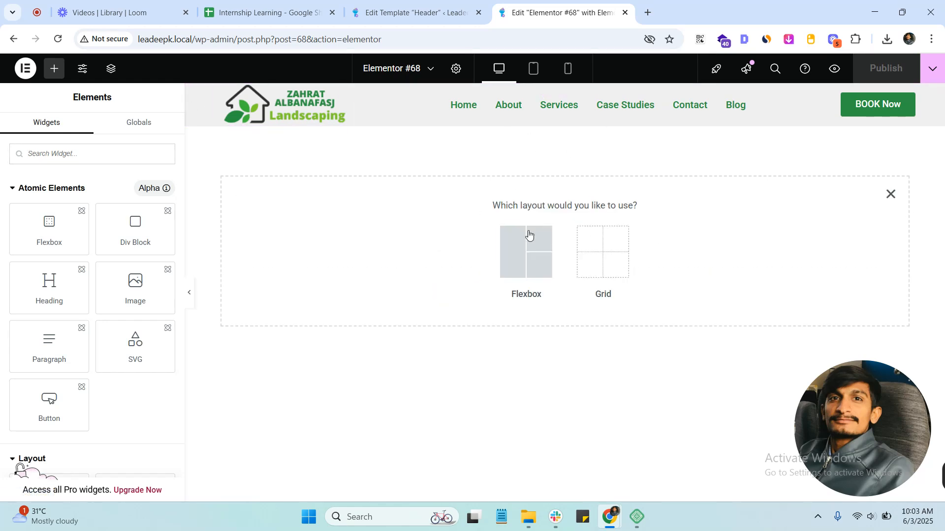
{"action": "left_click", "coordinate": [890, 195]}
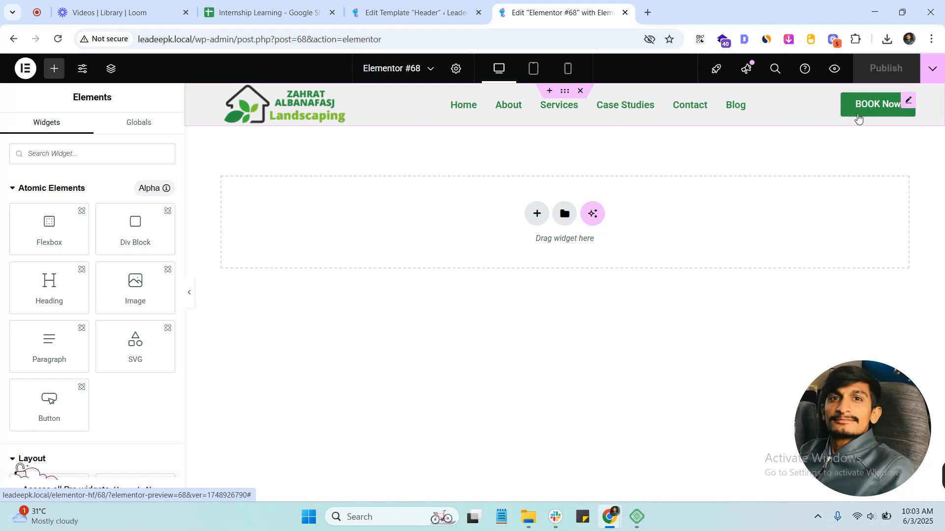
{"action": "left_click", "coordinate": [565, 91]}
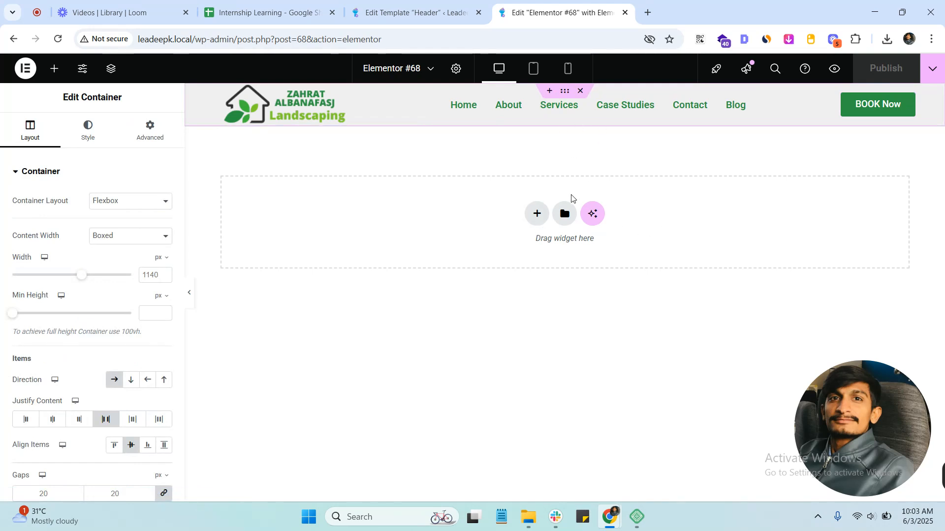
{"action": "left_click", "coordinate": [537, 214]}
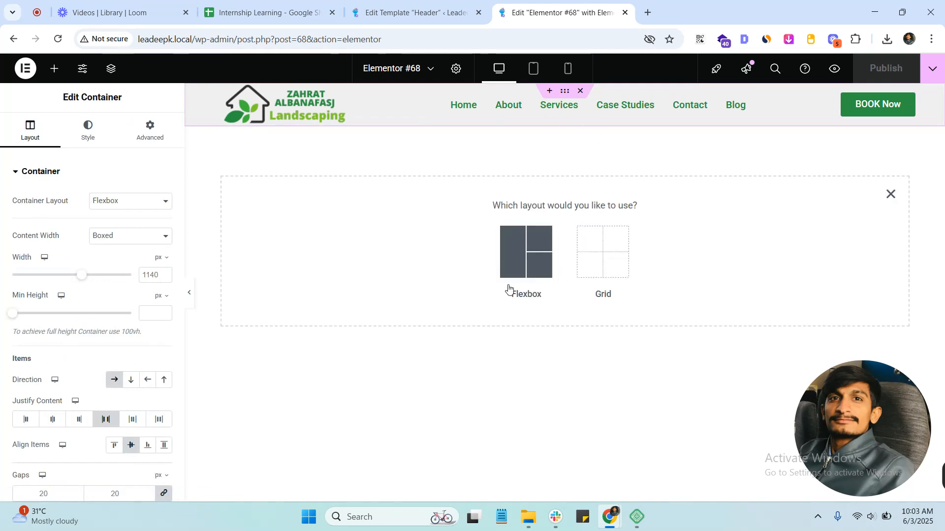
{"action": "left_click", "coordinate": [509, 288]}
{"action": "left_click", "coordinate": [384, 243]}
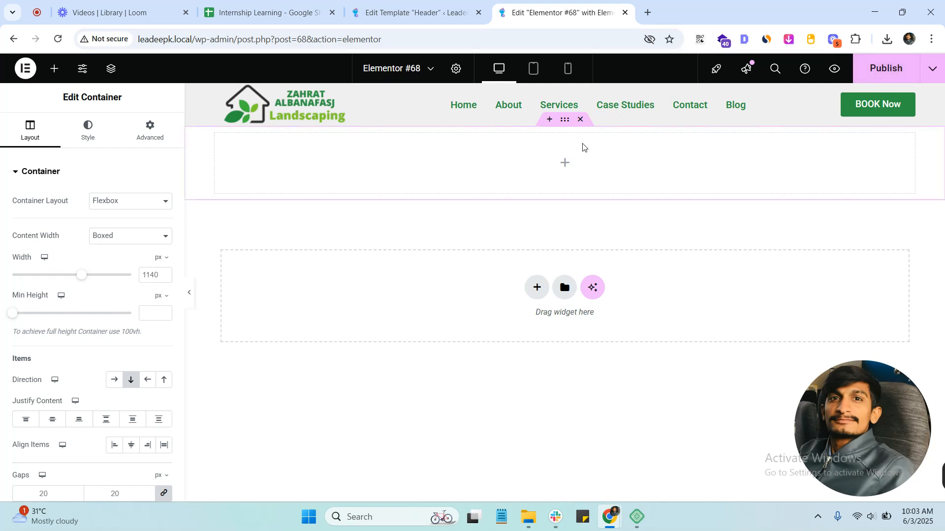
{"action": "left_click", "coordinate": [580, 120]}
Add a flexbox container with a horizontal row structure below the existing header.
{"action": "left_click", "coordinate": [537, 214]}
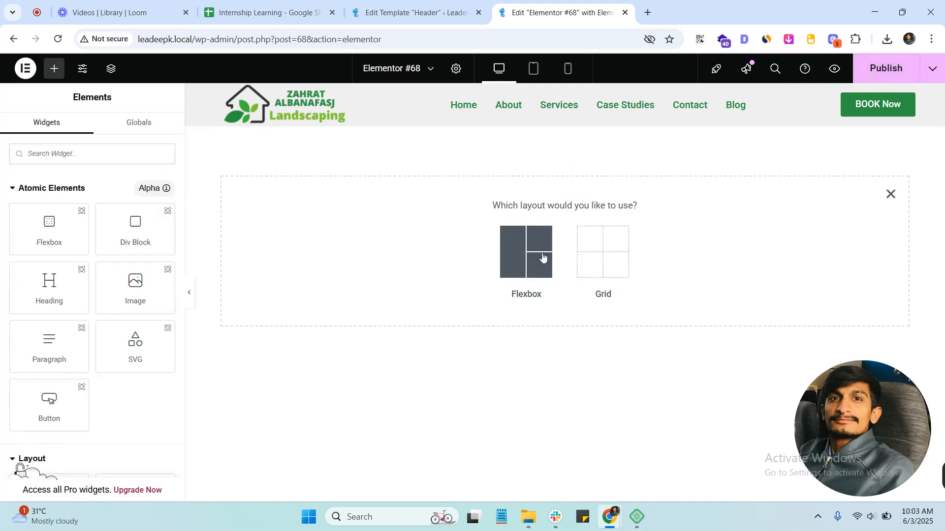
{"action": "left_click", "coordinate": [542, 255]}
{"action": "left_click", "coordinate": [465, 243]}
Set the new container's margin and padding to 0 on all sides and its content width to Full Width.
{"action": "left_click", "coordinate": [565, 164]}
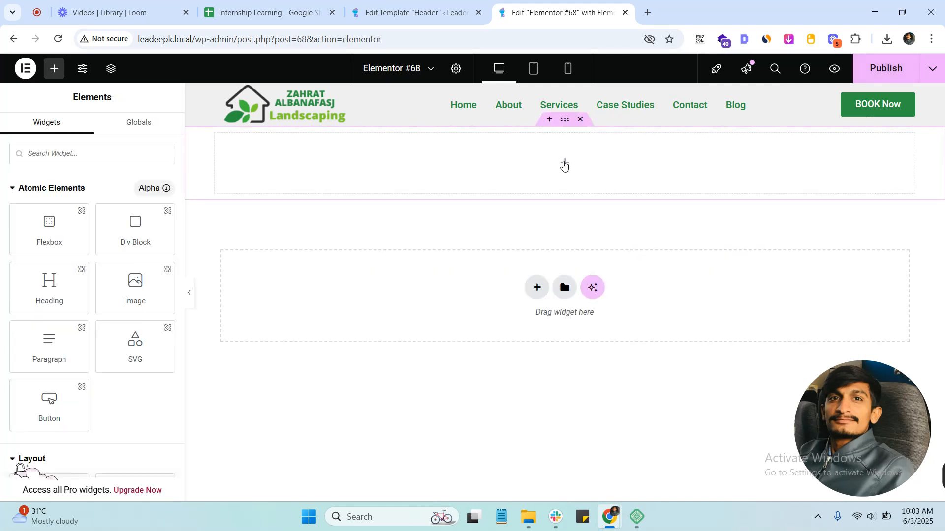
{"action": "left_click", "coordinate": [568, 133]}
{"action": "left_click", "coordinate": [129, 139]}
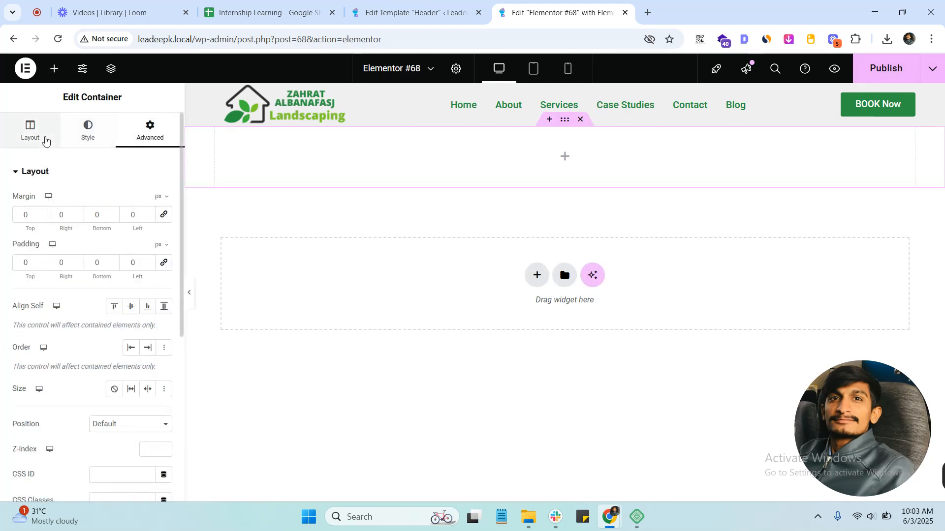
{"action": "left_click", "coordinate": [17, 136]}
{"action": "left_click", "coordinate": [104, 232]}
{"action": "left_click", "coordinate": [106, 266]}
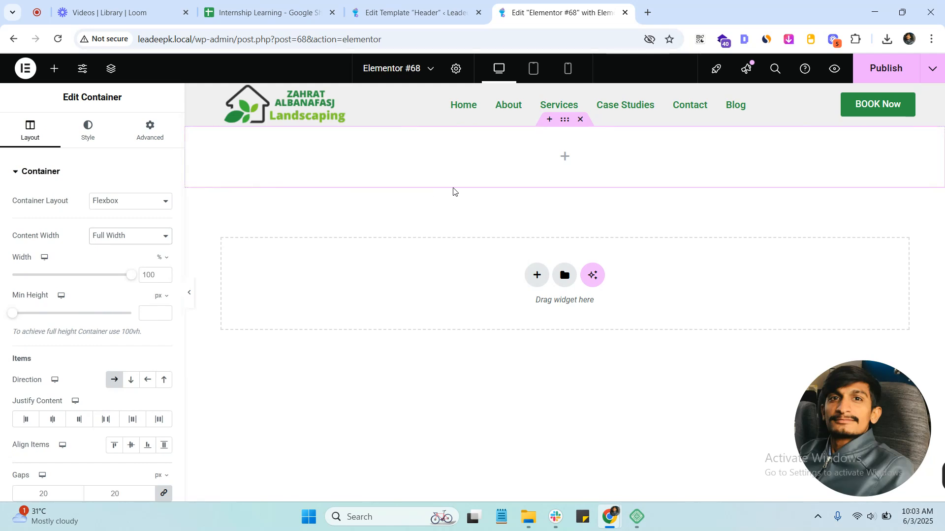
{"action": "left_click", "coordinate": [109, 236]}
{"action": "left_click", "coordinate": [132, 236]}
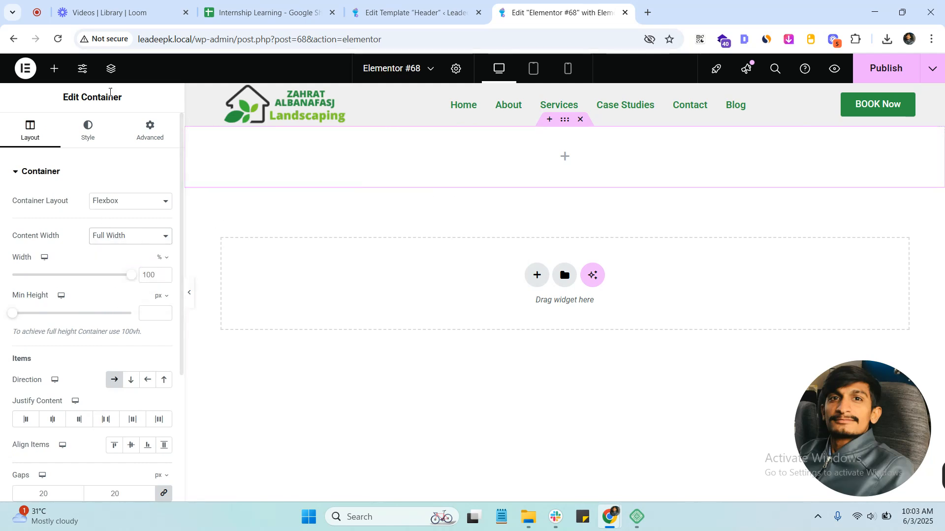
Add an Image widget to the new container and set its image resolution to Full.
{"action": "left_click", "coordinate": [568, 157]}
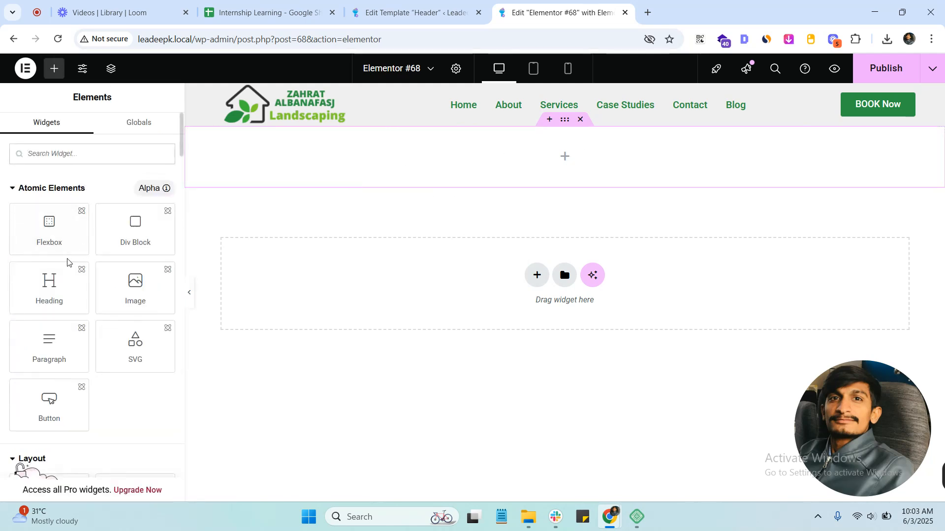
{"action": "left_click", "coordinate": [33, 191]}
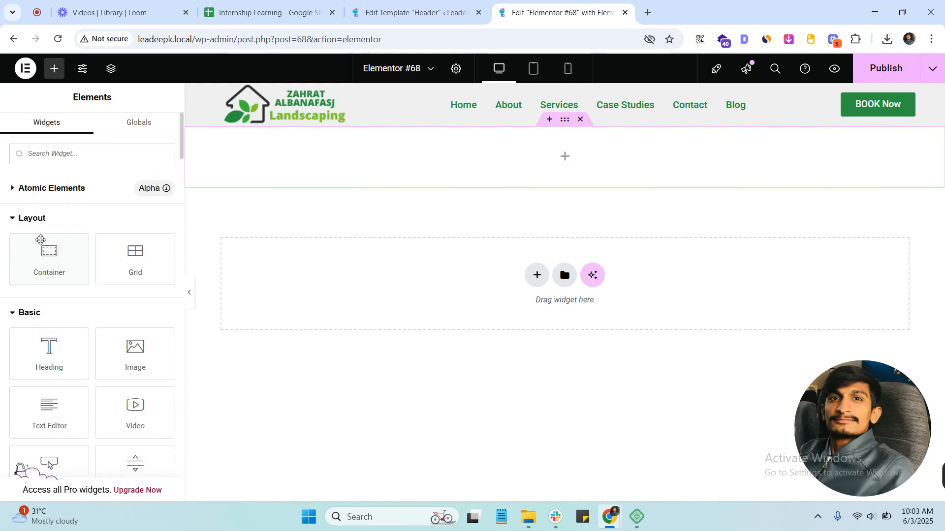
{"action": "left_click_drag", "start_coordinate": [134, 357], "coordinate": [324, 155]}
{"action": "left_click", "coordinate": [128, 294]}
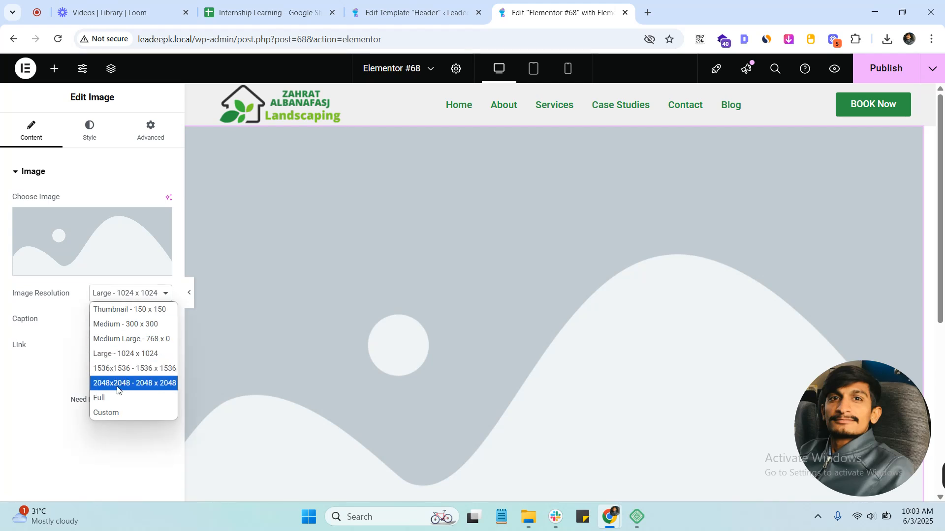
{"action": "left_click", "coordinate": [105, 397]}
{"action": "left_click", "coordinate": [90, 131]}
{"action": "left_click", "coordinate": [42, 137]}
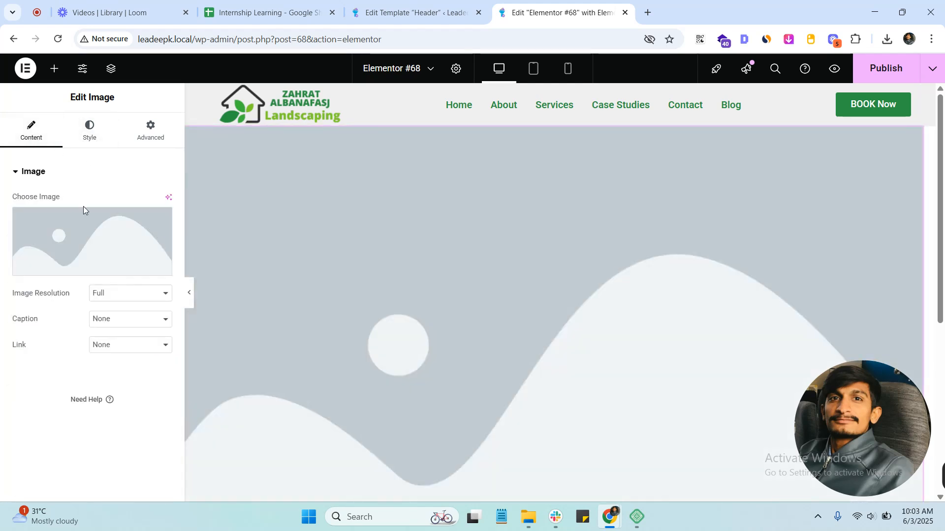
Use the ZA-Landscaping-.png logo from the media library as the widget's image.
{"action": "left_click", "coordinate": [85, 209]}
{"action": "left_click", "coordinate": [196, 219]}
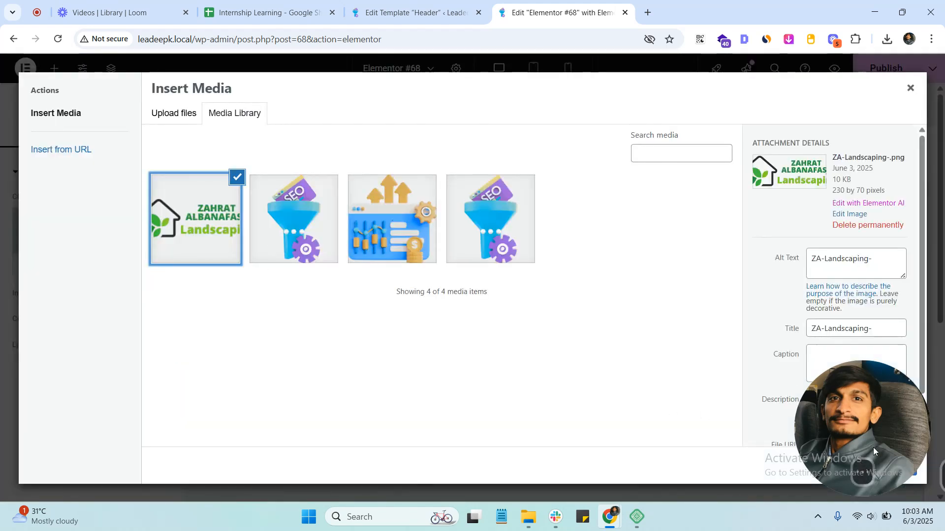
{"action": "left_click", "coordinate": [896, 470]}
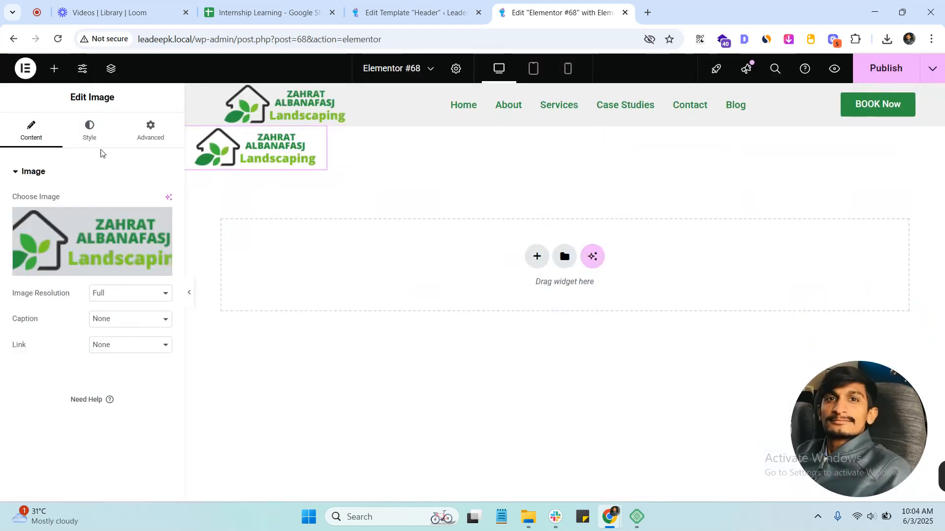
Find the UAE Navigation Menu widget and place it beside the logo in the new container.
{"action": "left_click", "coordinate": [54, 68]}
{"action": "type", "text": "meun"}
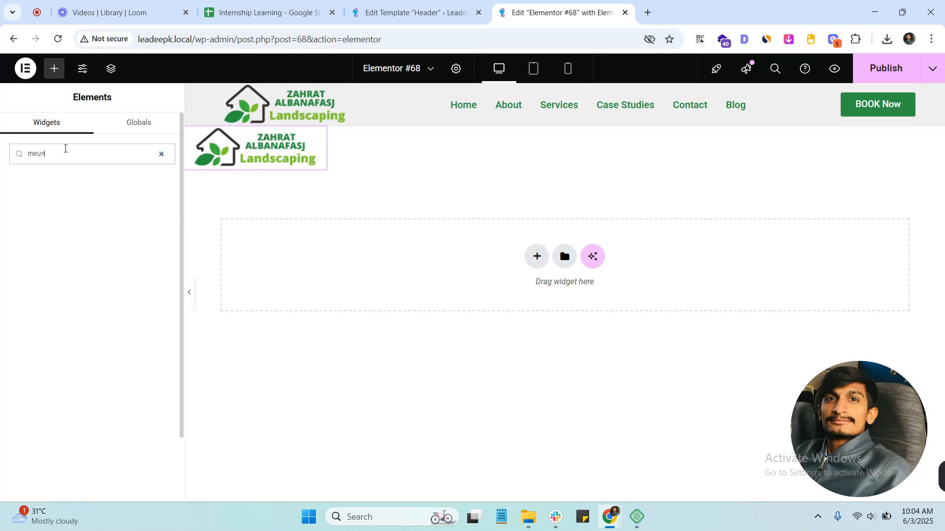
{"action": "key", "text": "BackSpace"}
{"action": "type", "text": "nu"}
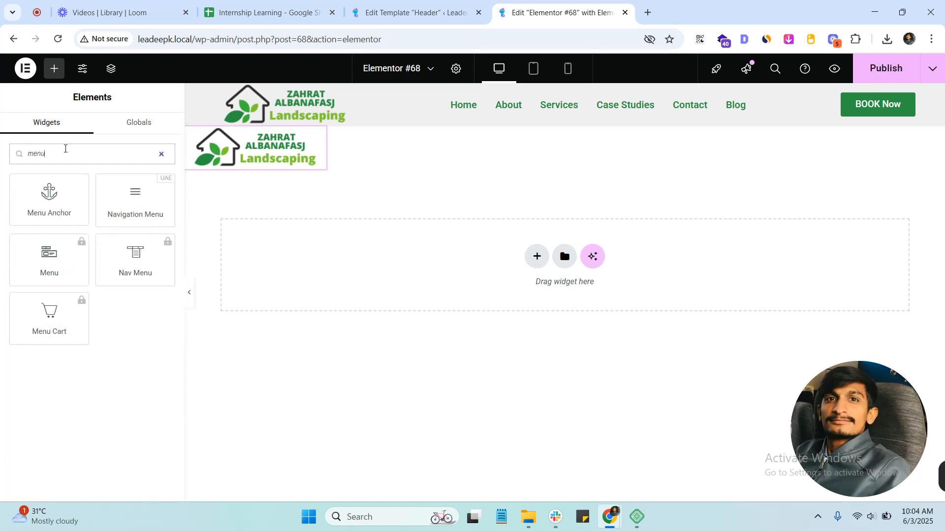
{"action": "left_click_drag", "start_coordinate": [116, 211], "coordinate": [322, 148]}
{"action": "left_click_drag", "start_coordinate": [123, 196], "coordinate": [326, 147]}
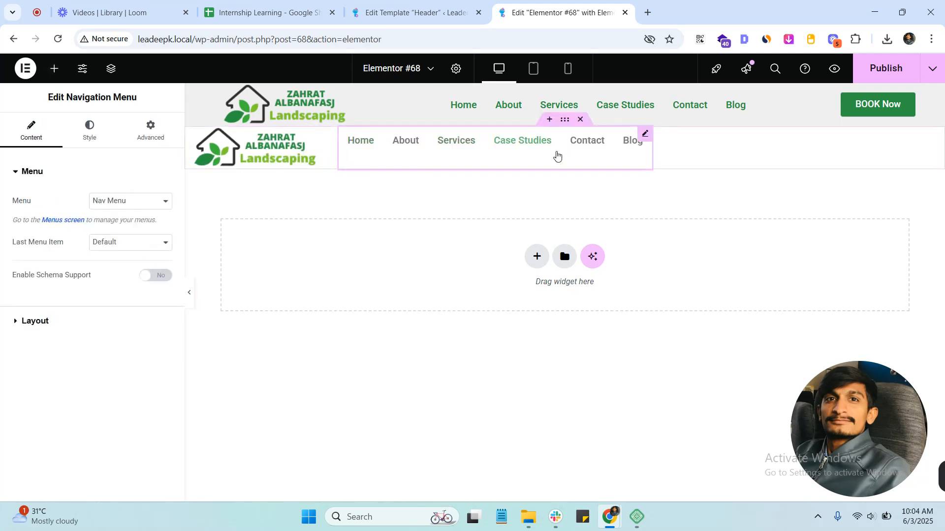
Find the basic Button widget and place it after the navigation menu in the new container.
{"action": "left_click", "coordinate": [54, 69]}
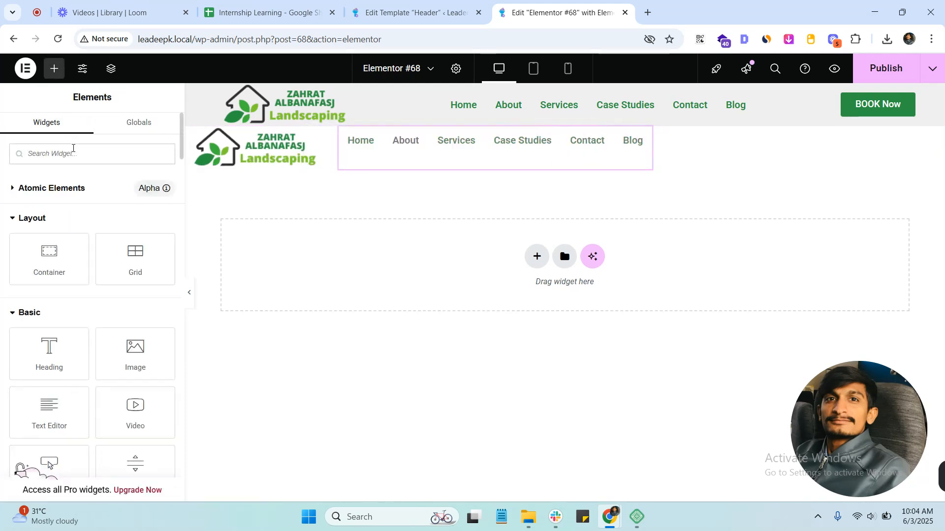
{"action": "type", "text": "b"}
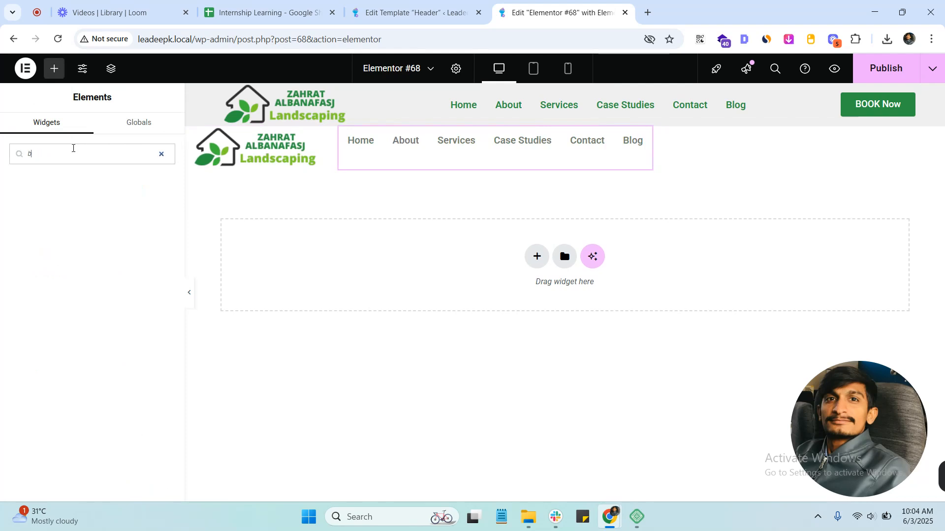
{"action": "type", "text": "iuttutton"}
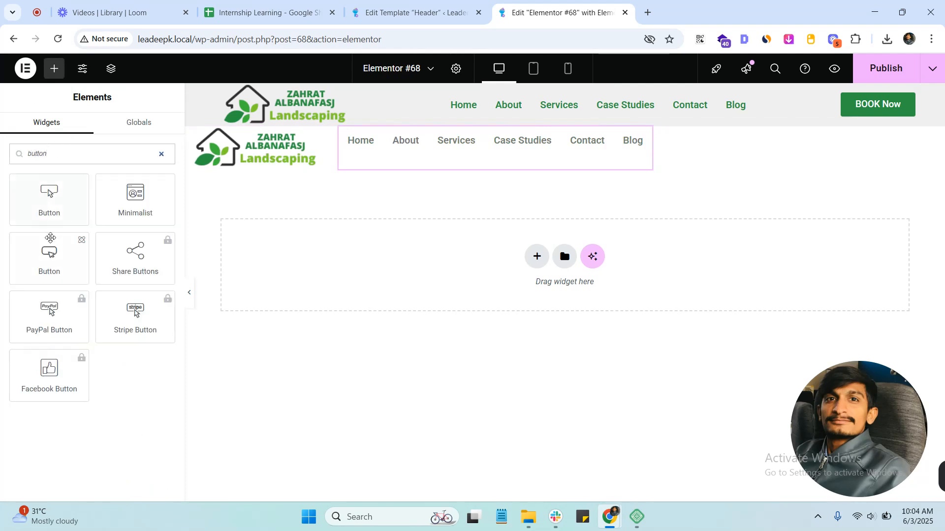
{"action": "left_click_drag", "start_coordinate": [45, 207], "coordinate": [658, 146]}
{"action": "left_click_drag", "start_coordinate": [392, 154], "coordinate": [734, 143]}
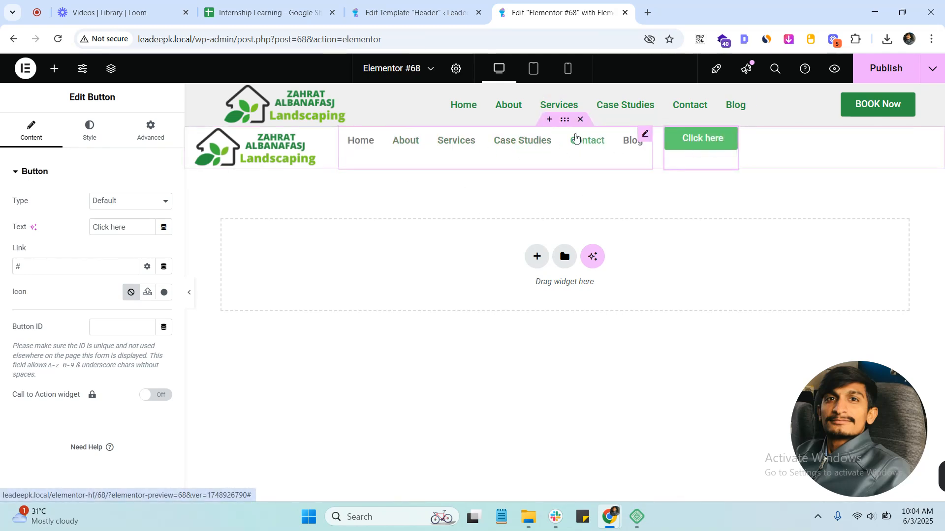
Set the new container's content justification to Space Between and its item alignment to Center.
{"action": "left_click", "coordinate": [563, 120]}
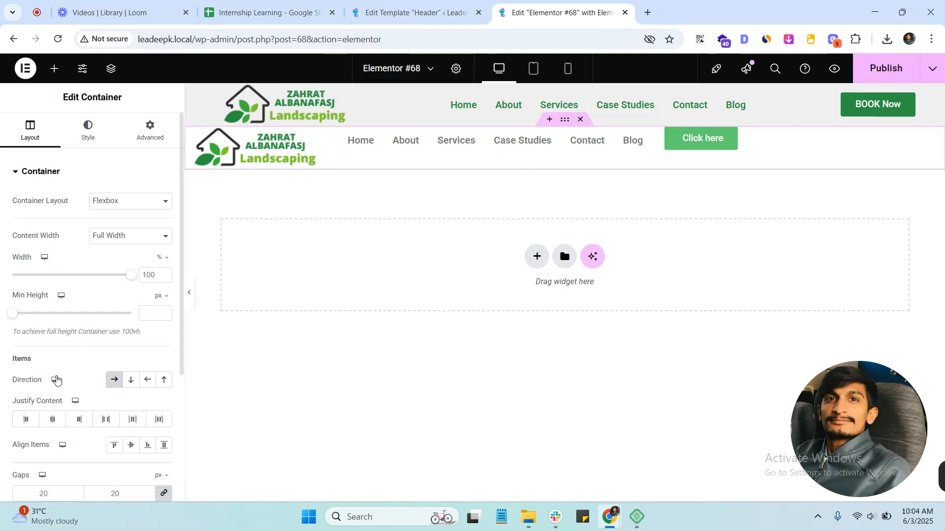
{"action": "left_click", "coordinate": [106, 422]}
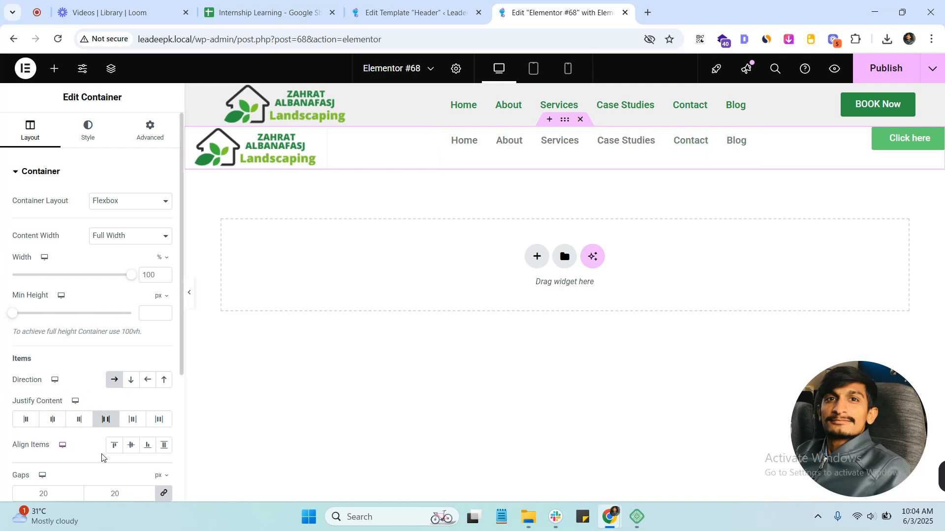
{"action": "left_click", "coordinate": [132, 446]}
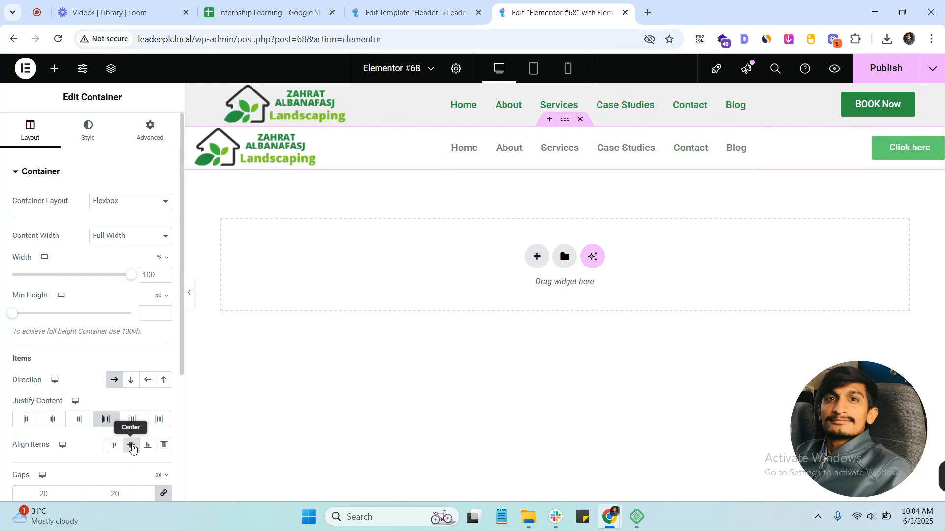
Change the new button's text to "Book Now".
{"action": "left_click", "coordinate": [925, 146]}
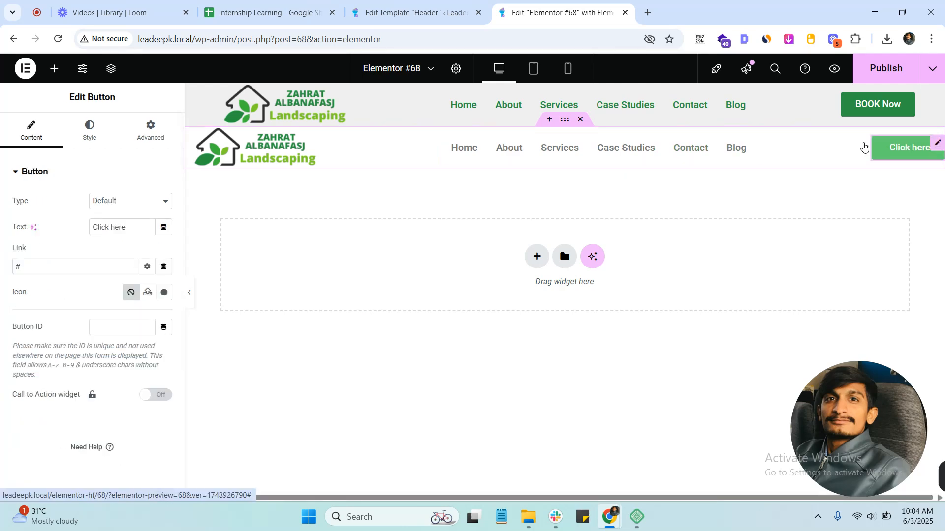
{"action": "triple_click", "coordinate": [98, 226]}
{"action": "type", "text": "Book Now"}
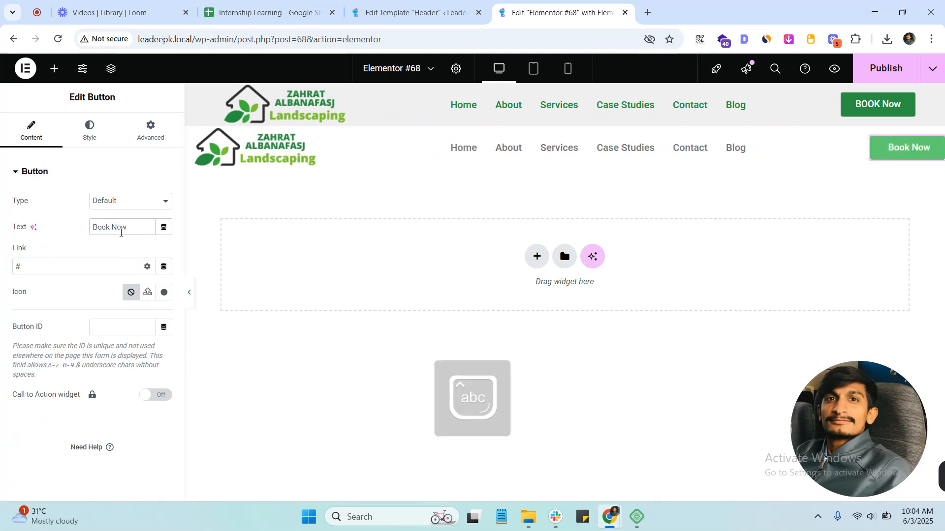
Set the width of the new header's logo image to 200 px, trying 100 px for comparison.
{"action": "left_click", "coordinate": [278, 145]}
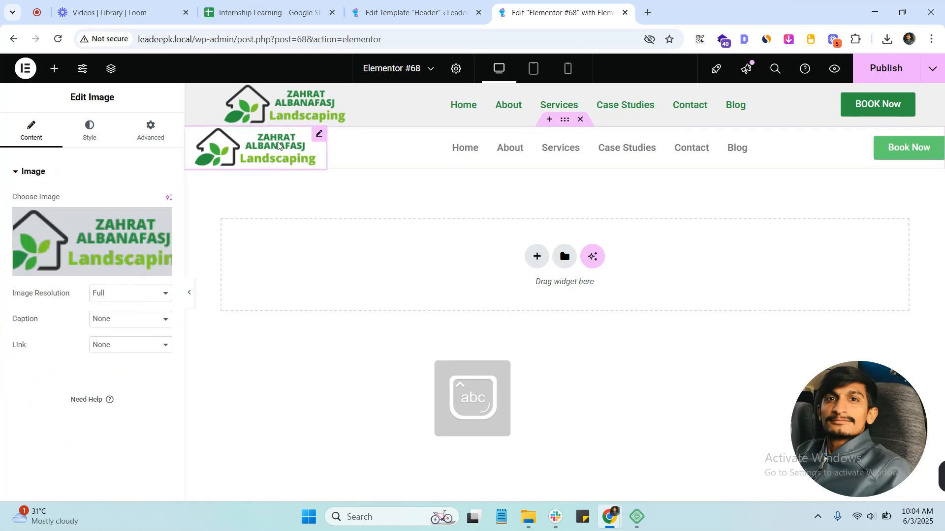
{"action": "left_click", "coordinate": [89, 129]}
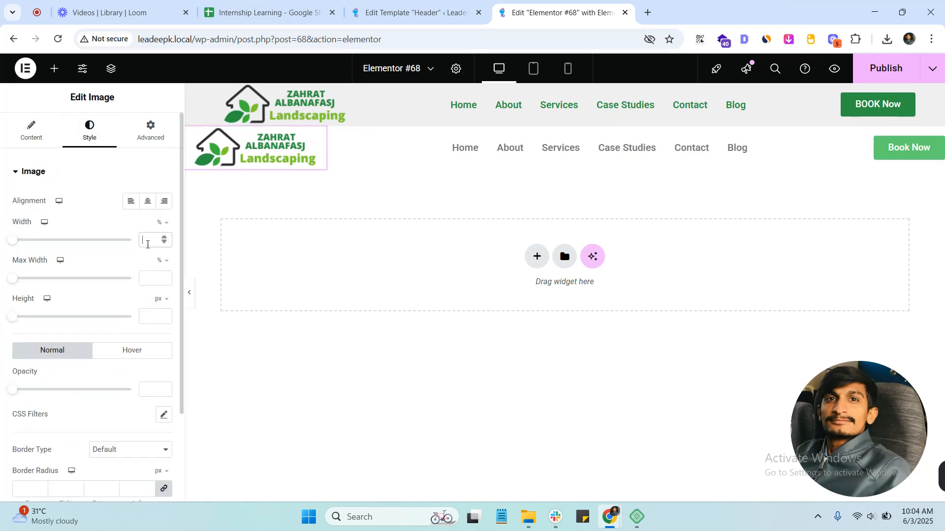
{"action": "left_click", "coordinate": [163, 229]}
{"action": "left_click", "coordinate": [151, 243]}
{"action": "type", "text": "200"}
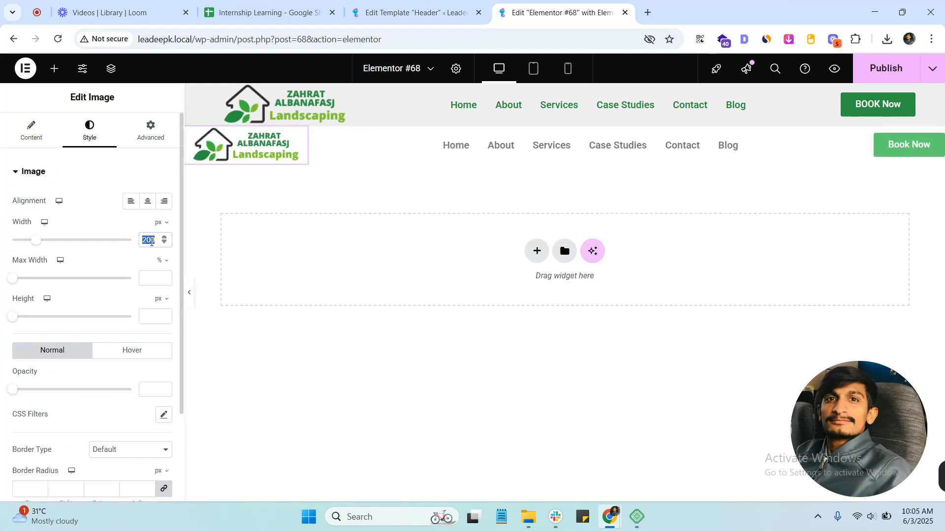
{"action": "type", "text": "100"}
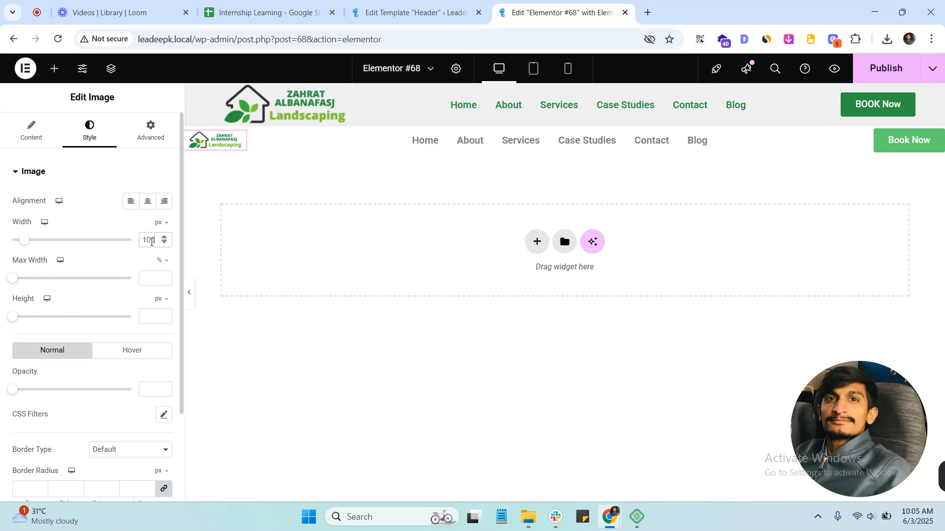
{"action": "type", "text": "200"}
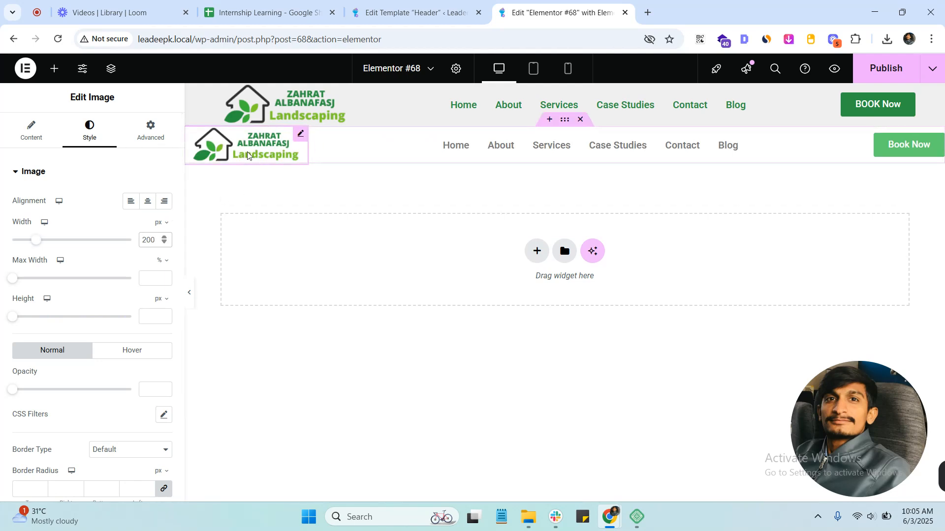
Set the new navigation menu's text color to the dark green sampled from the new header's logo.
{"action": "left_click", "coordinate": [742, 139]}
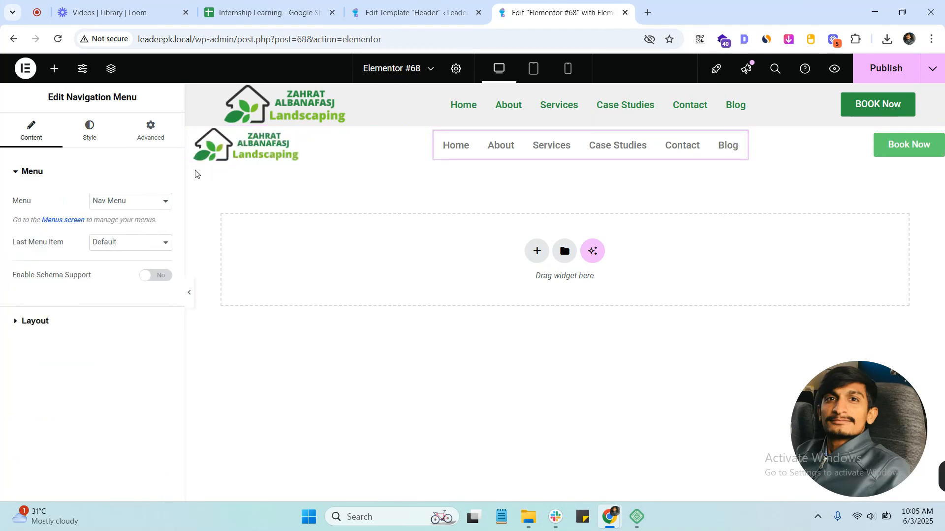
{"action": "left_click", "coordinate": [89, 134]}
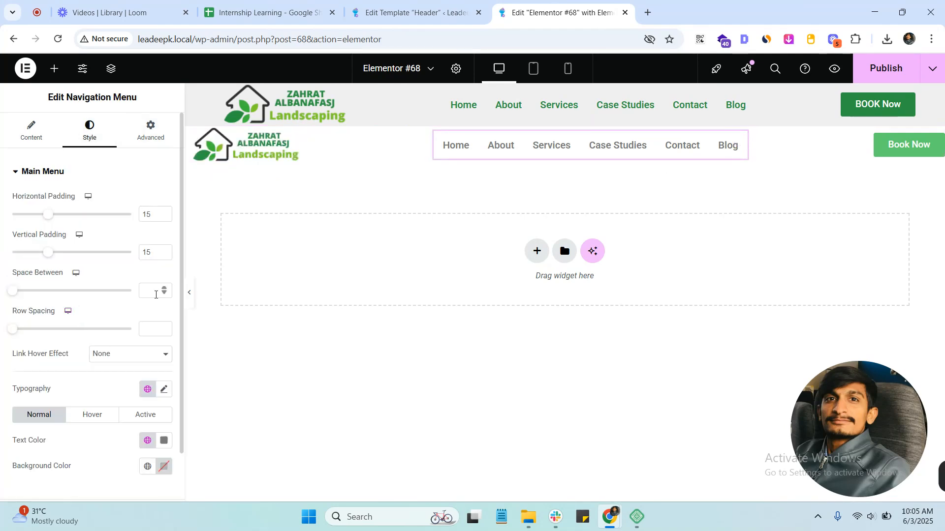
{"action": "left_click", "coordinate": [164, 441]}
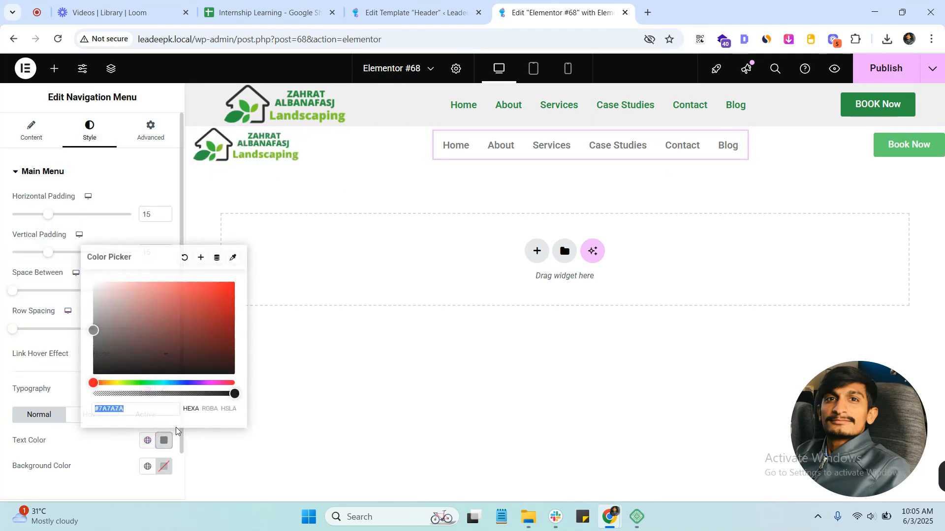
{"action": "left_click", "coordinate": [233, 259]}
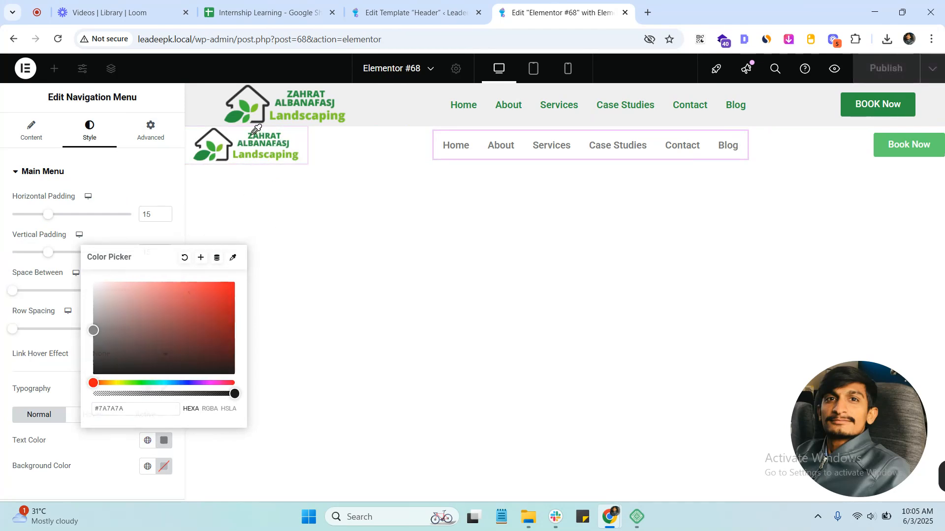
{"action": "mouse_move", "coordinate": [276, 143]}
{"action": "left_click", "coordinate": [313, 146]}
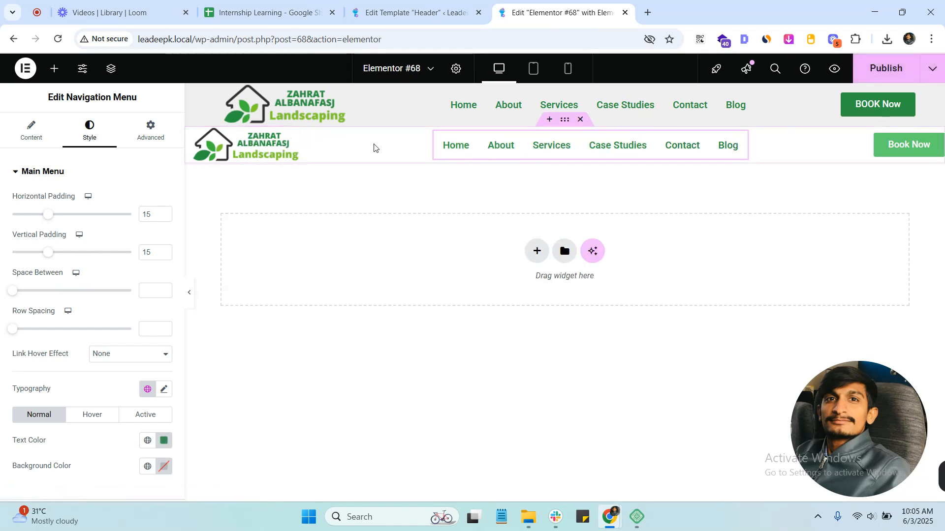
Set the new Book Now button's background color to the green sampled from the upper header's button, and preview the page without the editing panel.
{"action": "left_click", "coordinate": [907, 147]}
{"action": "left_click", "coordinate": [89, 130]}
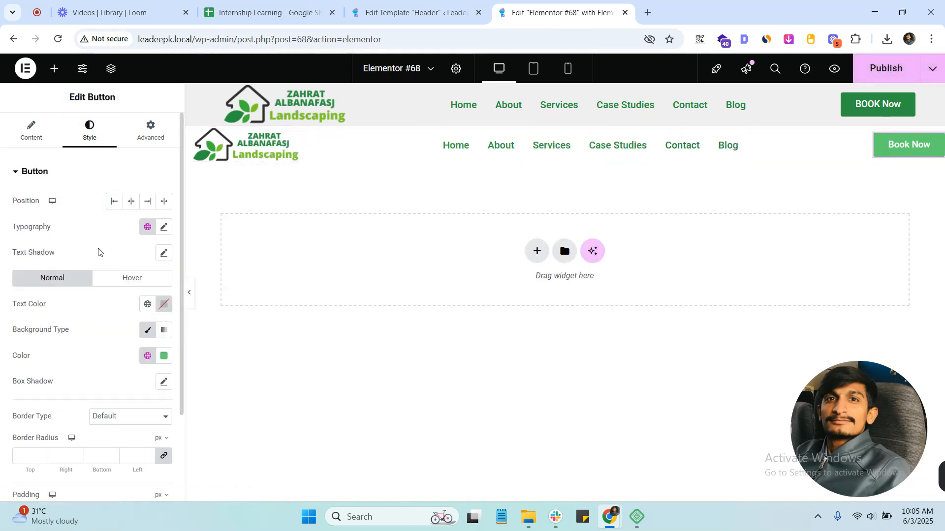
{"action": "left_click", "coordinate": [164, 355]}
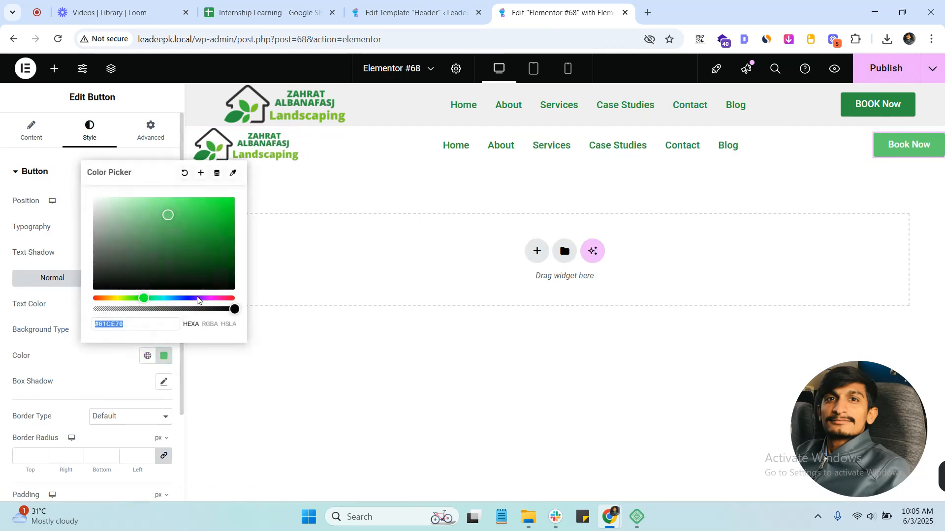
{"action": "left_click", "coordinate": [234, 173]}
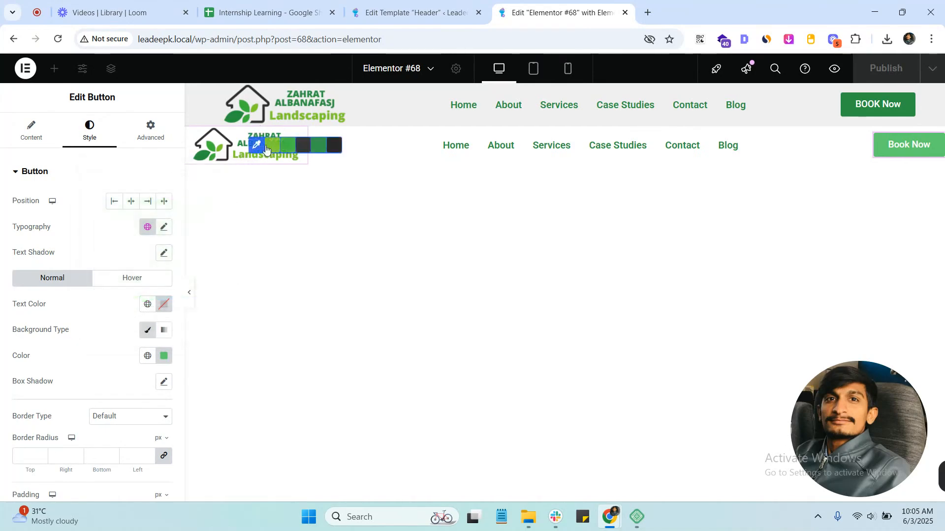
{"action": "left_click", "coordinate": [880, 111]}
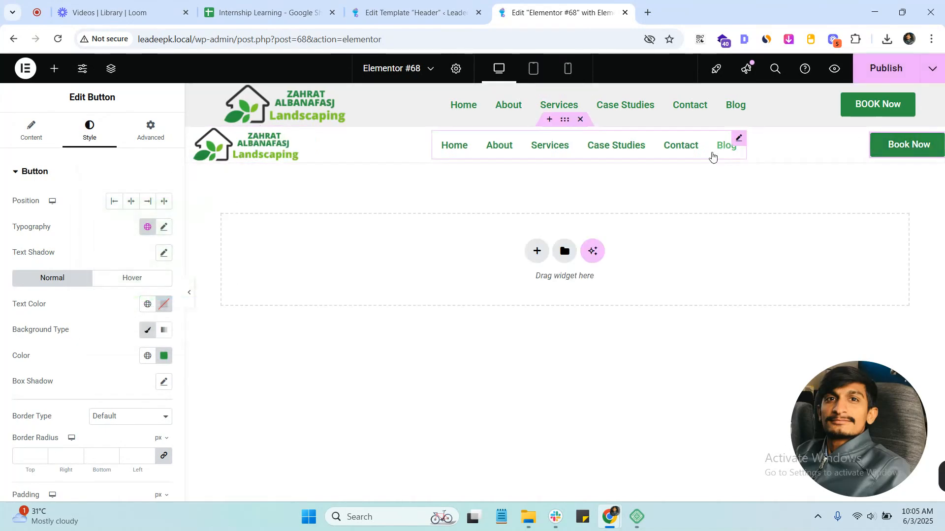
{"action": "left_click", "coordinate": [191, 293]}
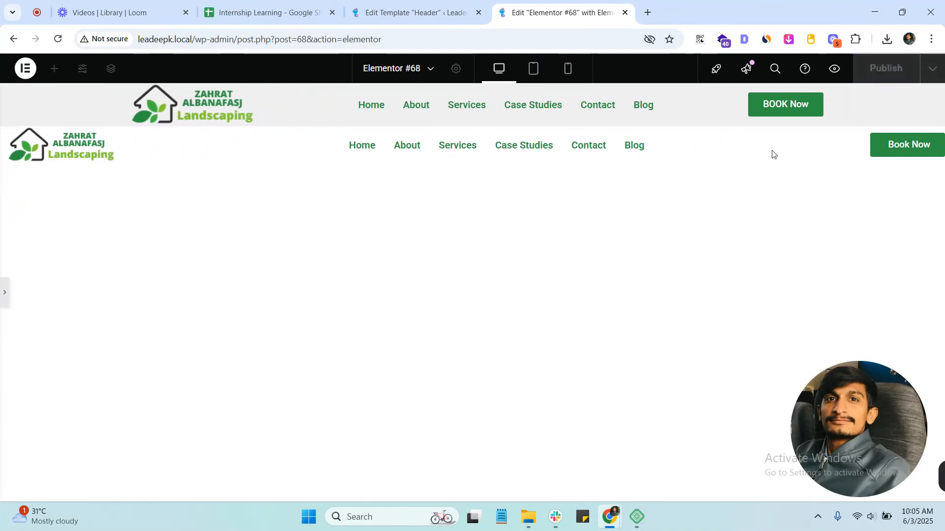
{"action": "left_click", "coordinate": [3, 294]}
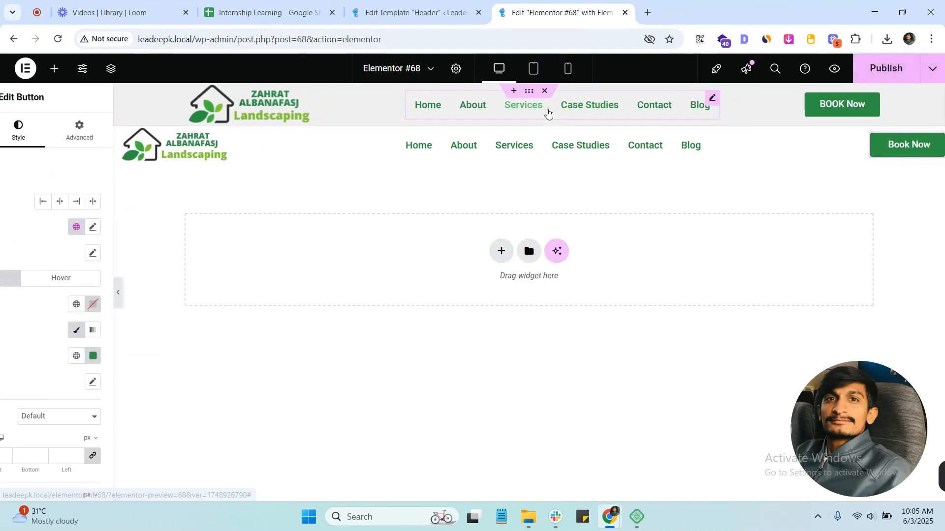
Try 16 px of right and left padding on the new header container, preview it, and reset both values to 0.
{"action": "left_click", "coordinate": [565, 121]}
{"action": "left_click", "coordinate": [133, 135]}
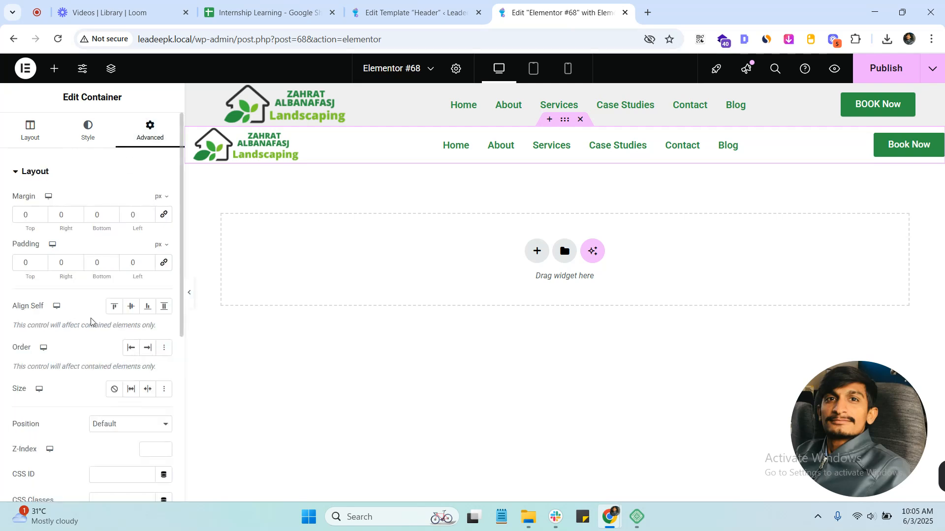
{"action": "left_click", "coordinate": [77, 261]}
{"action": "type", "text": "6"}
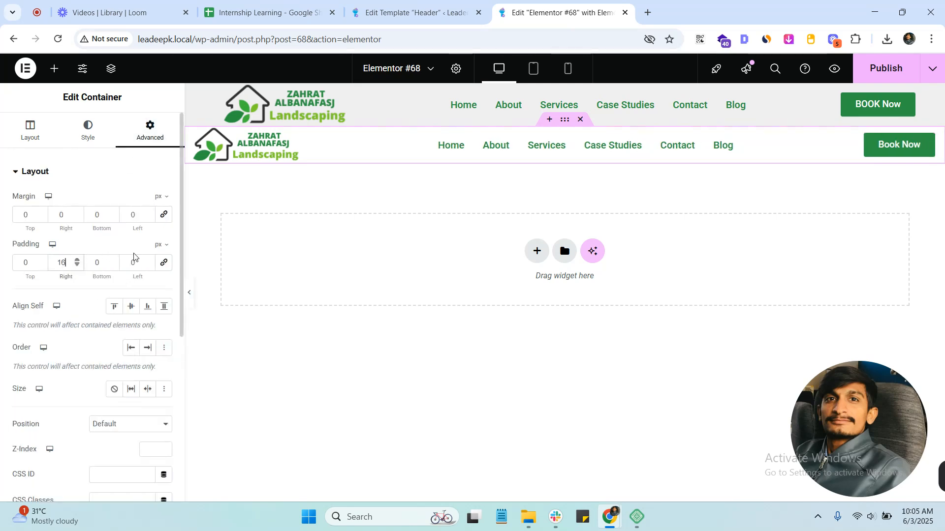
{"action": "left_click", "coordinate": [149, 260]}
{"action": "type", "text": "6"}
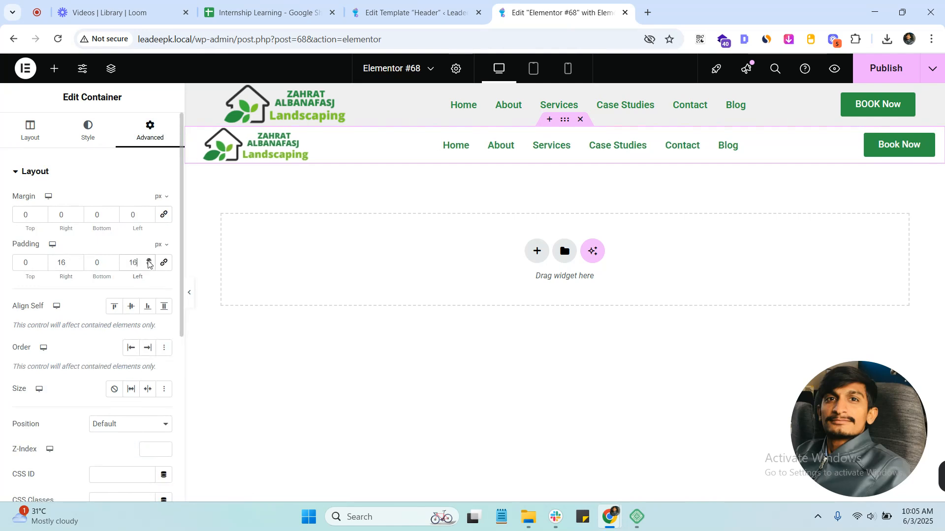
{"action": "left_click", "coordinate": [192, 292]}
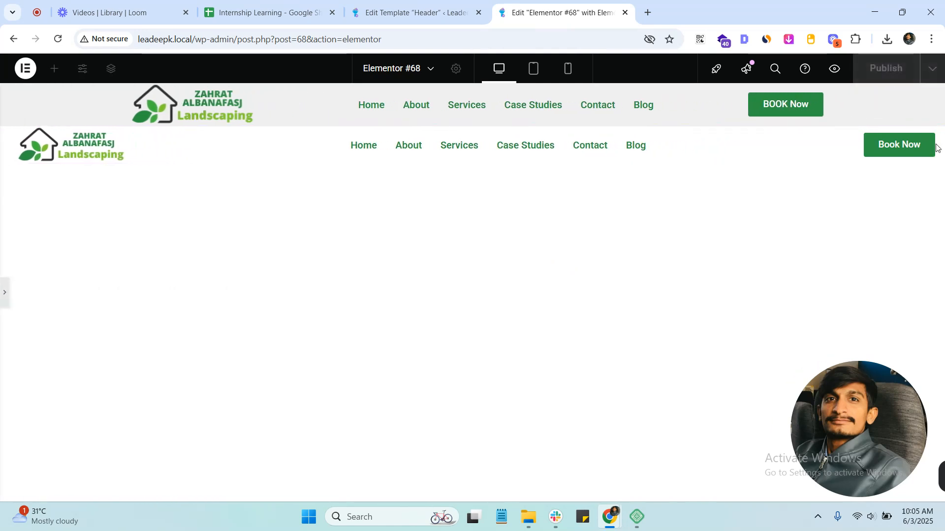
{"action": "left_click", "coordinate": [18, 292]}
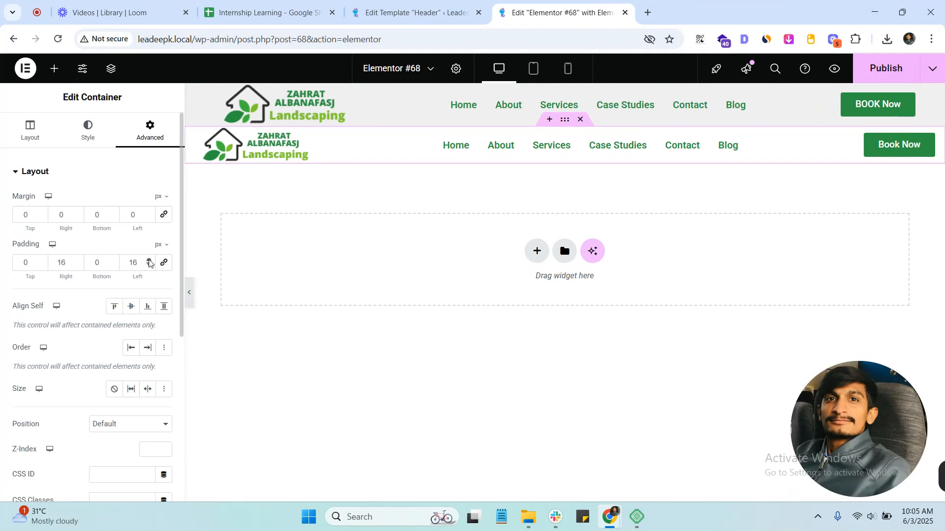
{"action": "type", "text": "0"}
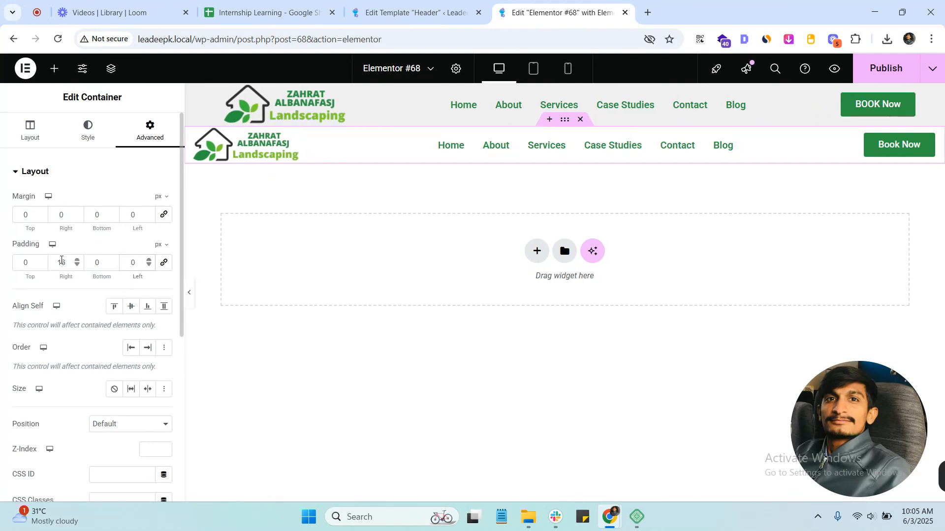
{"action": "type", "text": "0"}
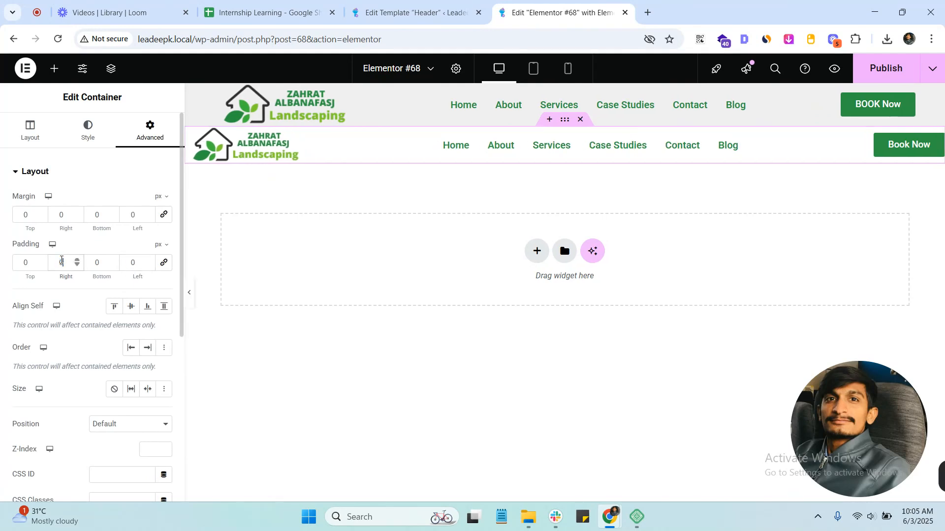
Set the new header container's content width to Boxed and preview its alignment with the upper header.
{"action": "left_click", "coordinate": [28, 139]}
{"action": "left_click", "coordinate": [130, 235]}
{"action": "left_click", "coordinate": [96, 251]}
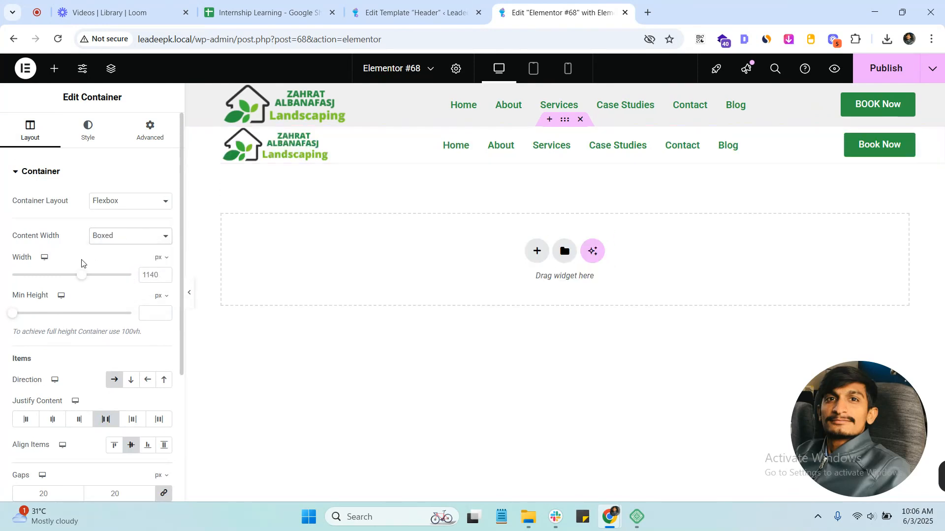
{"action": "left_click", "coordinate": [190, 293]}
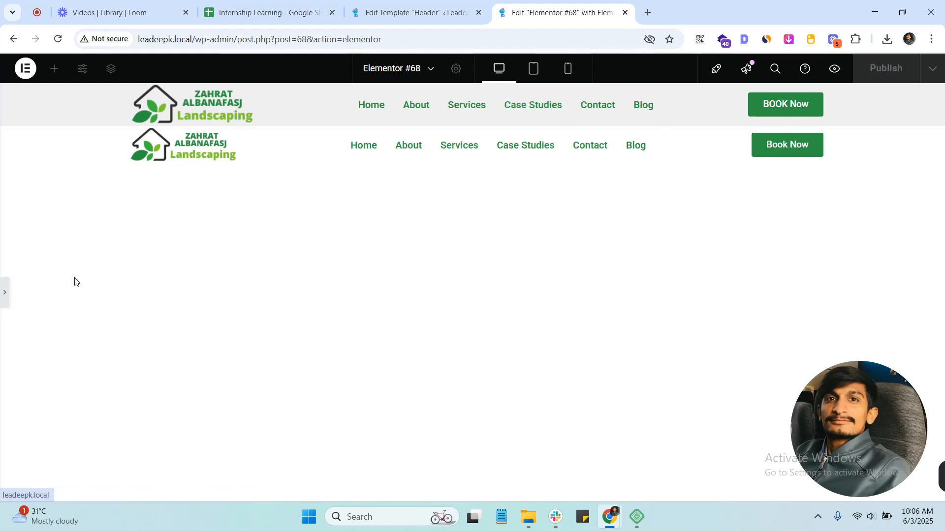
{"action": "left_click", "coordinate": [5, 293]}
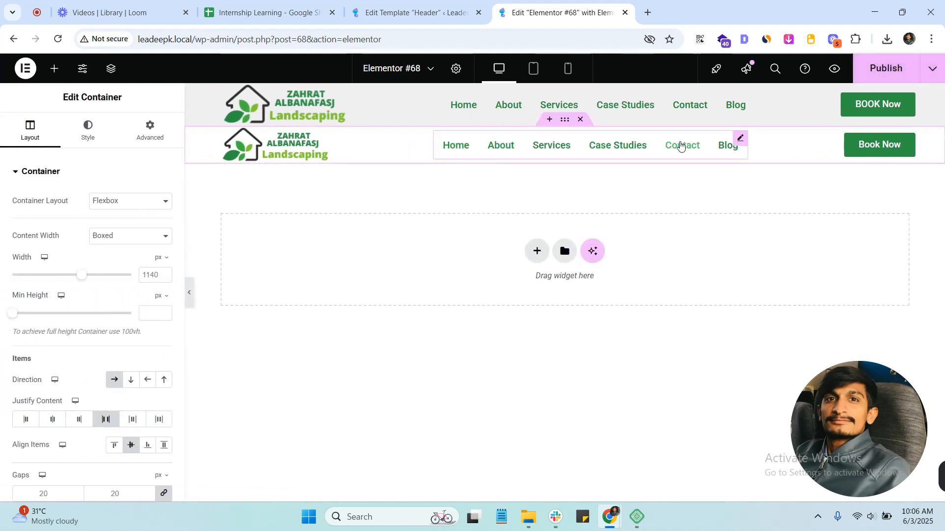
Preview both headers at mobile size and test the upper header's menu toggle.
{"action": "left_click", "coordinate": [533, 68]}
{"action": "left_click", "coordinate": [568, 67]}
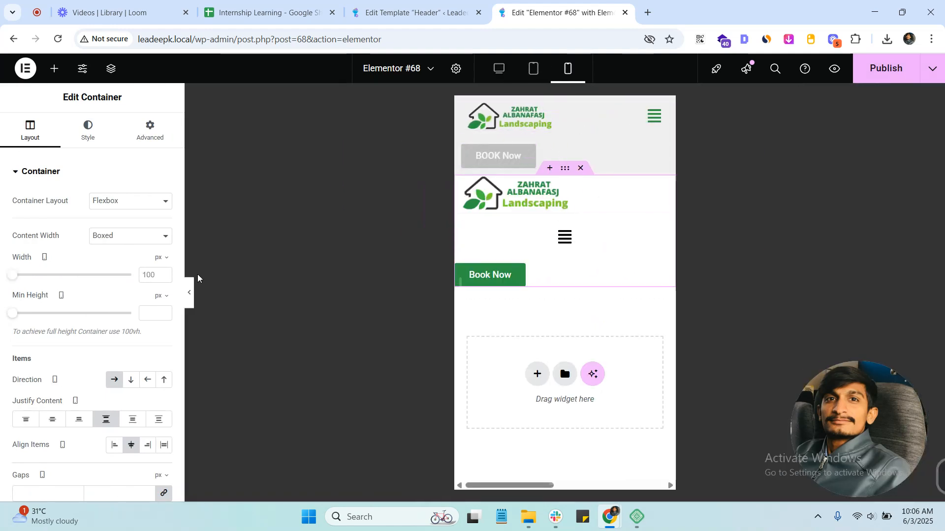
{"action": "left_click", "coordinate": [190, 292]}
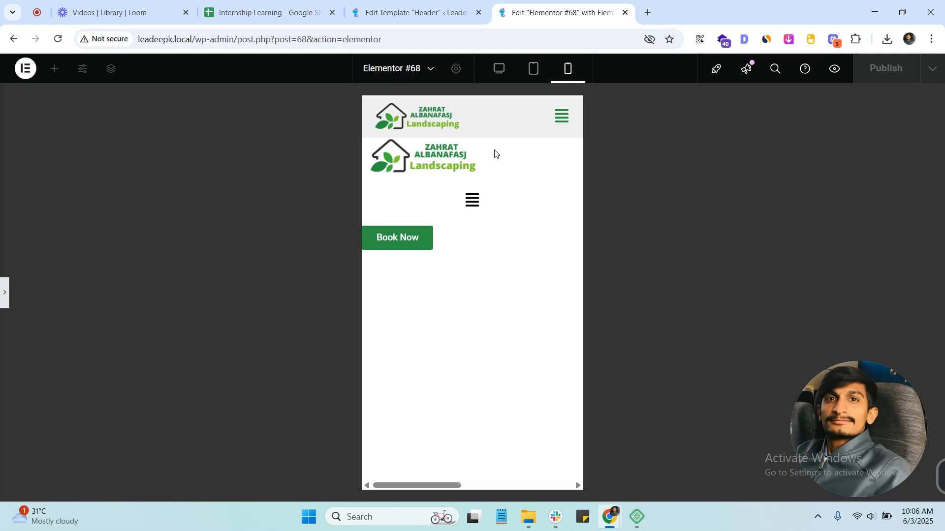
{"action": "left_click", "coordinate": [561, 116]}
{"action": "left_click", "coordinate": [562, 116]}
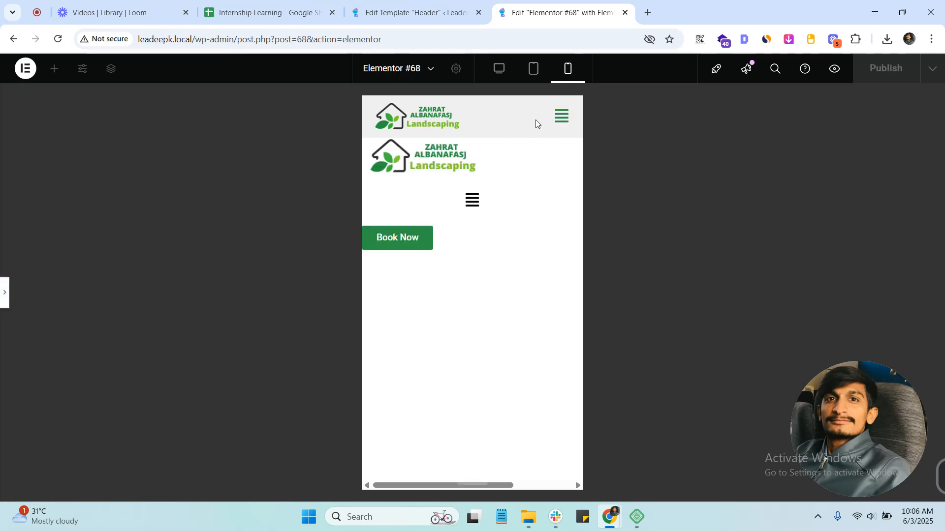
{"action": "left_click", "coordinate": [4, 295]}
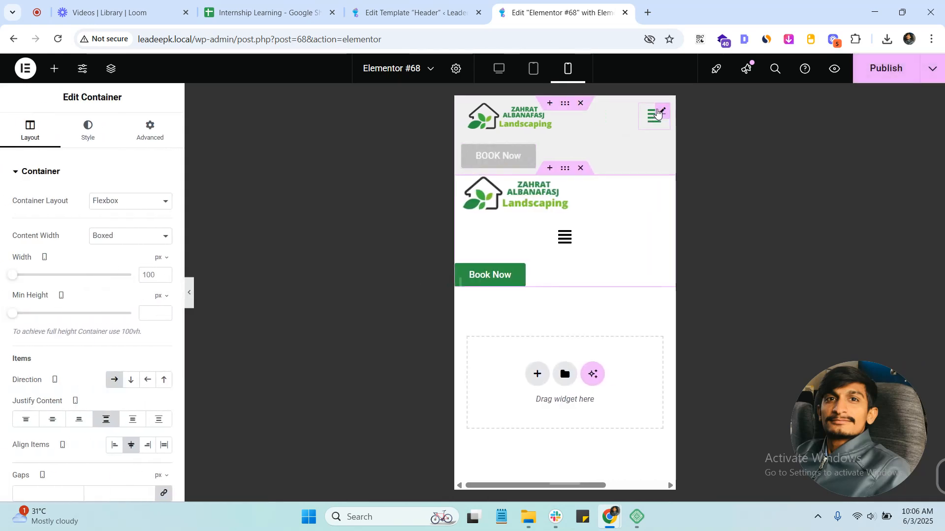
Compare the two headers' layouts at desktop, tablet and mobile sizes.
{"action": "left_click", "coordinate": [657, 114]}
{"action": "left_click", "coordinate": [499, 68]}
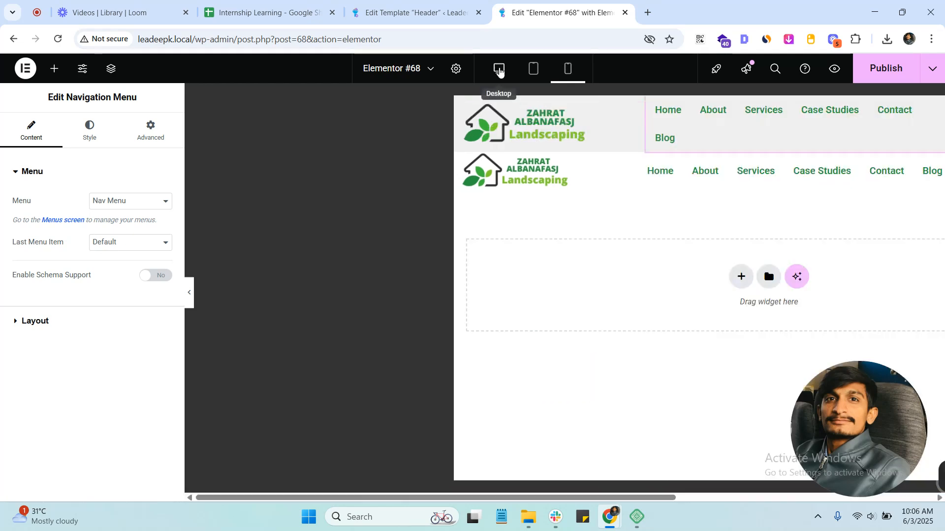
{"action": "left_click", "coordinate": [533, 68]}
{"action": "left_click", "coordinate": [568, 67]}
{"action": "left_click", "coordinate": [534, 67]}
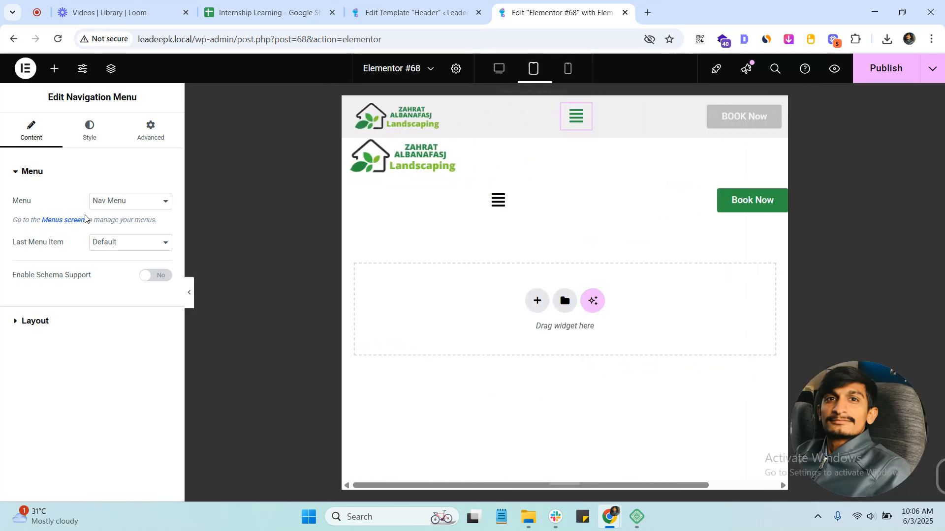
{"action": "left_click", "coordinate": [189, 291]}
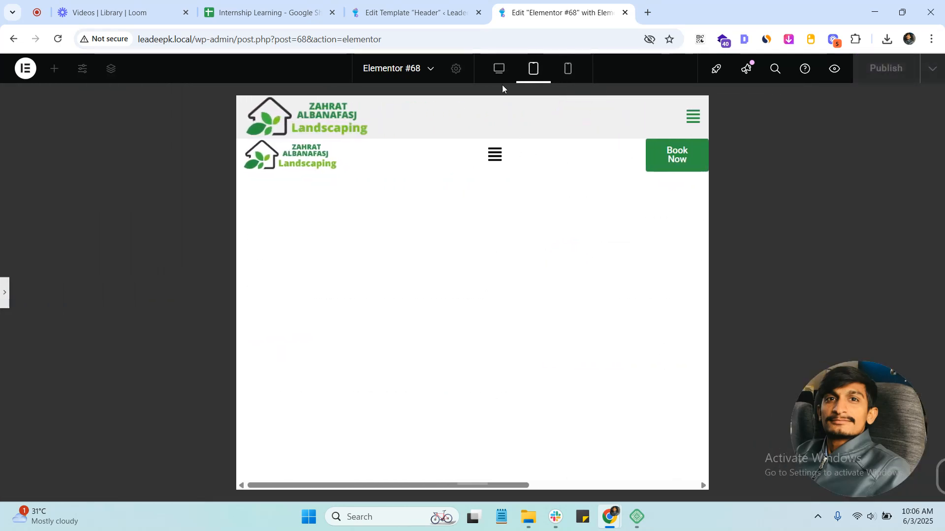
{"action": "left_click", "coordinate": [568, 69]}
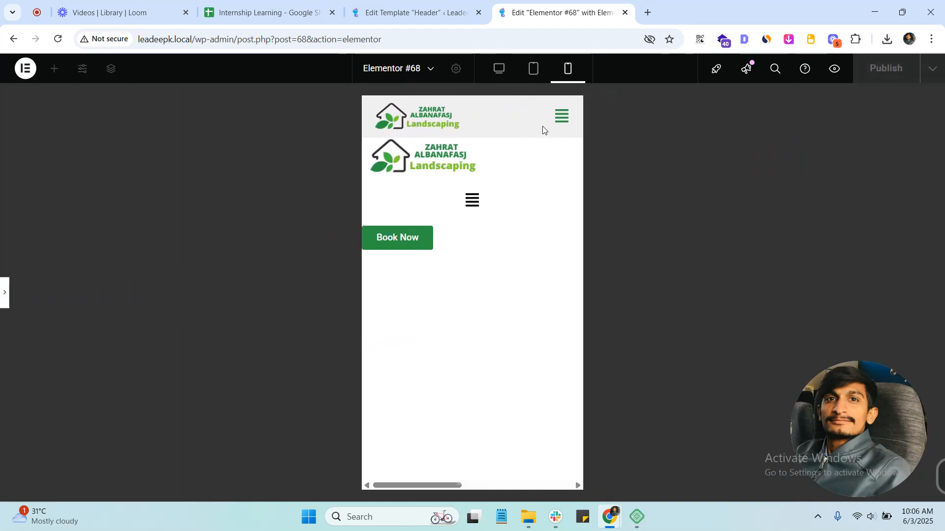
Delete the new header container and open the responsive visibility settings of the remaining header's BOOK Now button.
{"action": "left_click", "coordinate": [5, 292]}
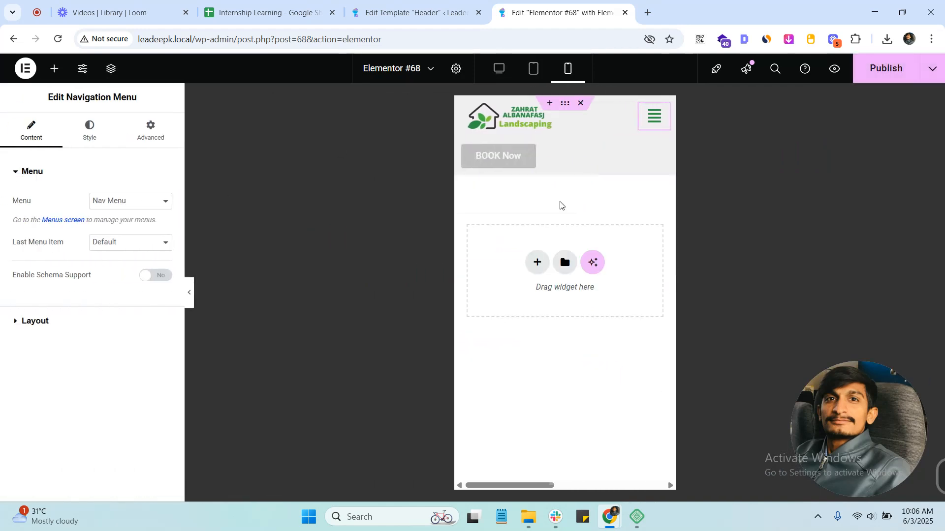
{"action": "left_click", "coordinate": [524, 154]}
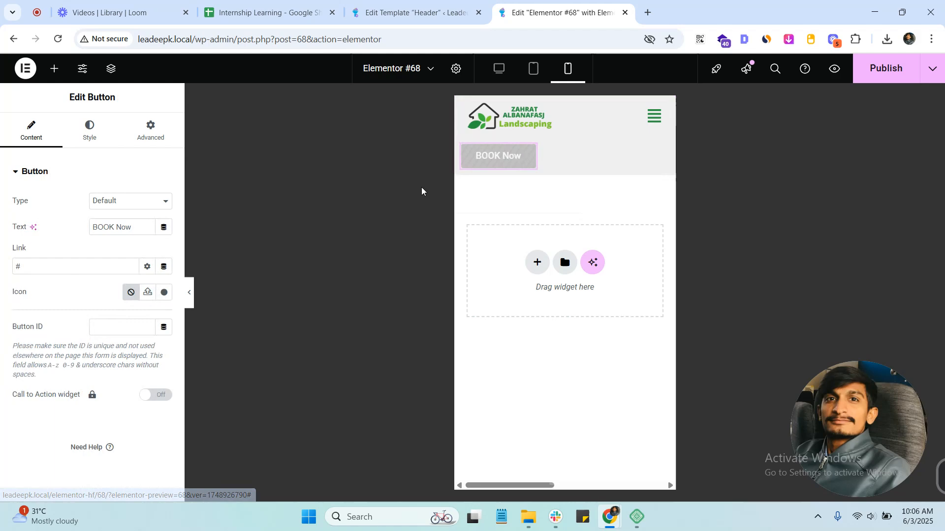
{"action": "left_click", "coordinate": [151, 129]}
{"action": "scroll", "coordinate": [37, 395], "scroll_direction": "down", "scroll_amount": 15}
{"action": "left_click", "coordinate": [48, 355]}
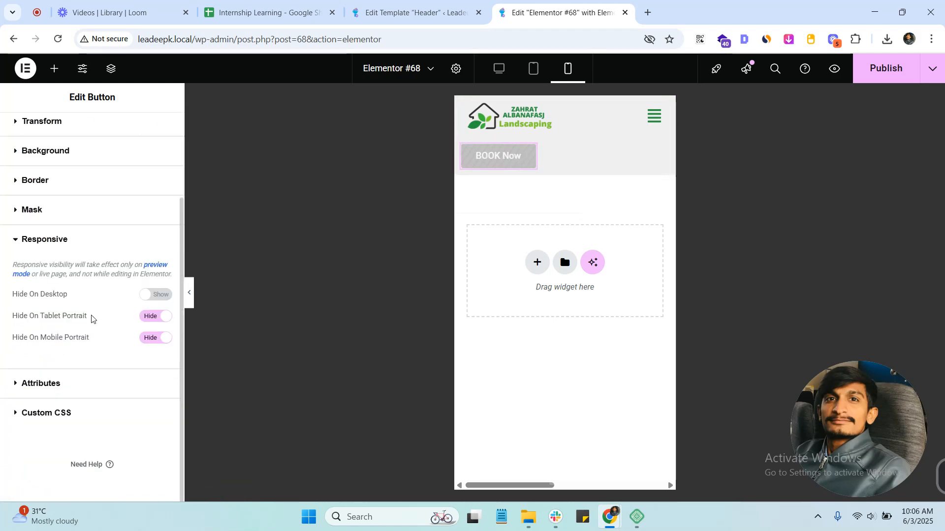
Try showing the BOOK Now button on tablet and mobile portrait, hide it on both again, and switch to the tablet view.
{"action": "left_click", "coordinate": [155, 338]}
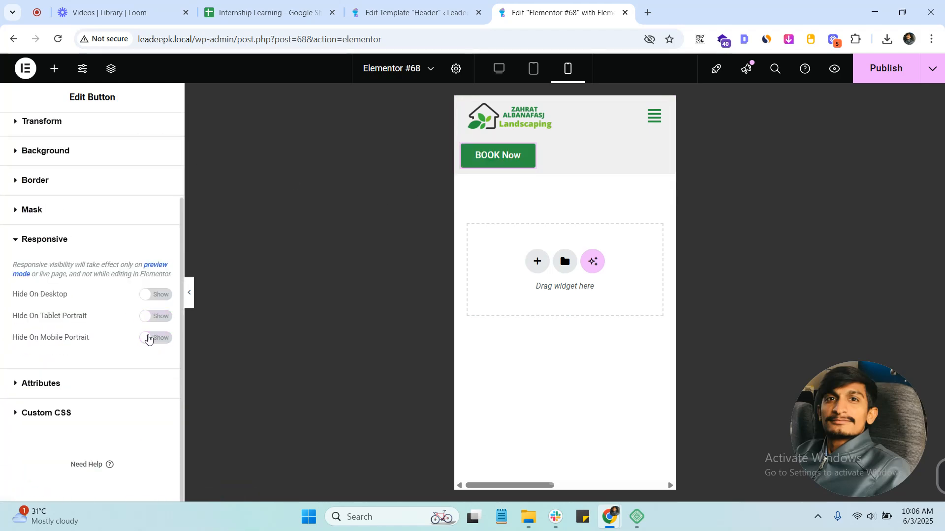
{"action": "left_click", "coordinate": [148, 338]}
{"action": "left_click", "coordinate": [154, 319]}
{"action": "left_click", "coordinate": [153, 336]}
{"action": "left_click", "coordinate": [153, 336]}
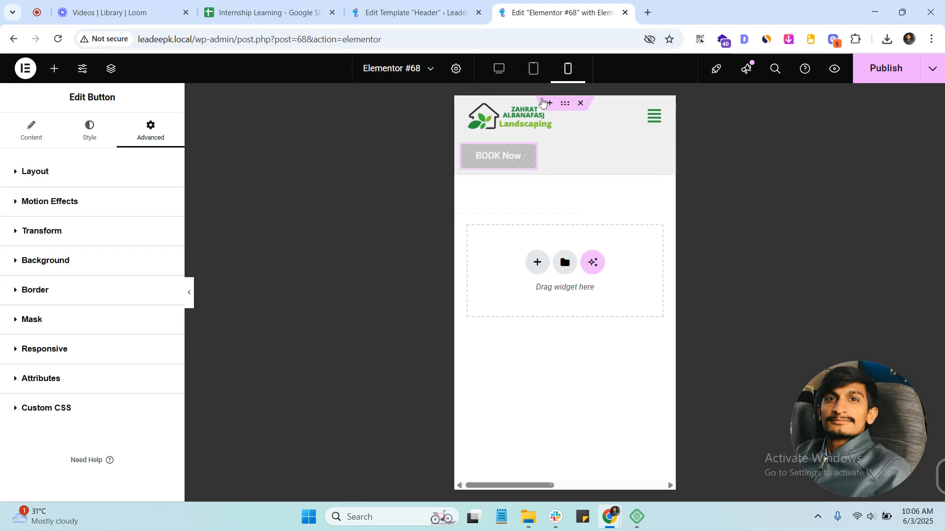
{"action": "left_click", "coordinate": [533, 69]}
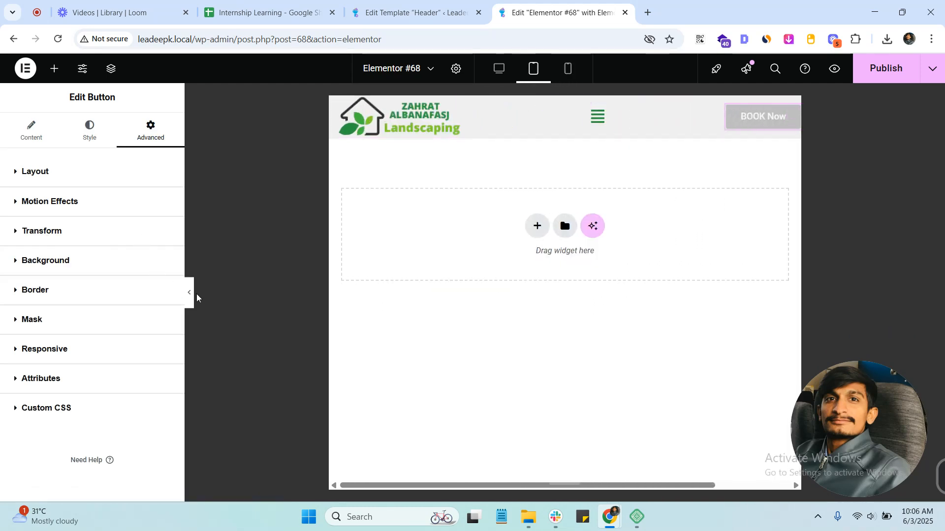
Check the header at desktop size, open the header container's advanced settings and publish the template.
{"action": "left_click", "coordinate": [190, 293]}
{"action": "left_click", "coordinate": [499, 68]}
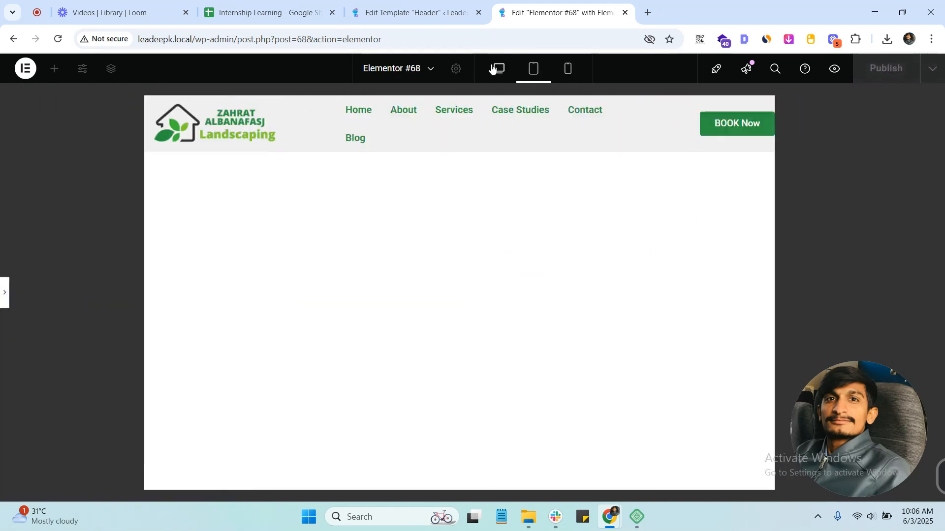
{"action": "left_click", "coordinate": [5, 293]}
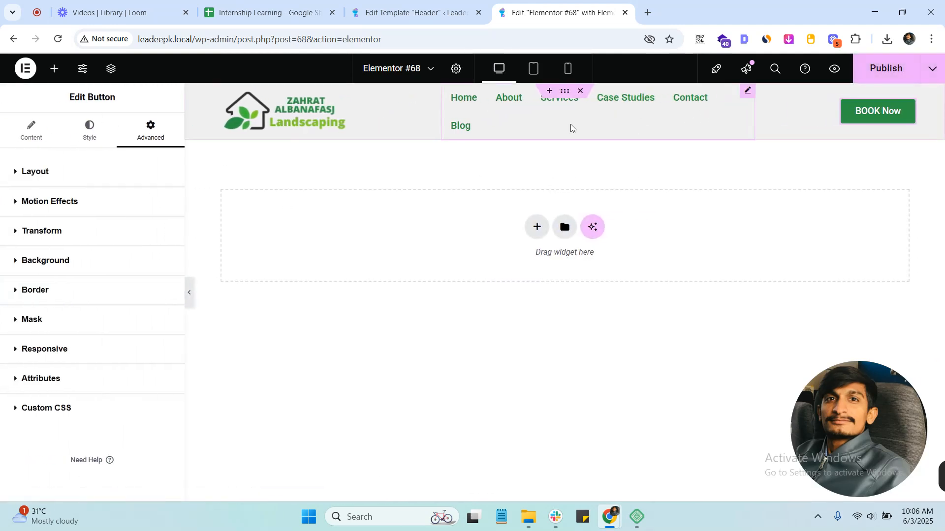
{"action": "left_click", "coordinate": [565, 91]}
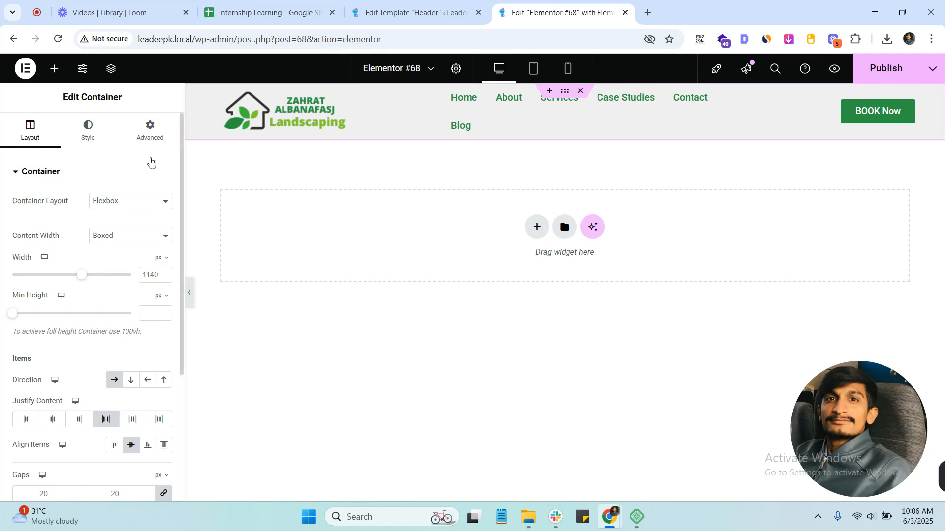
{"action": "left_click", "coordinate": [150, 130]}
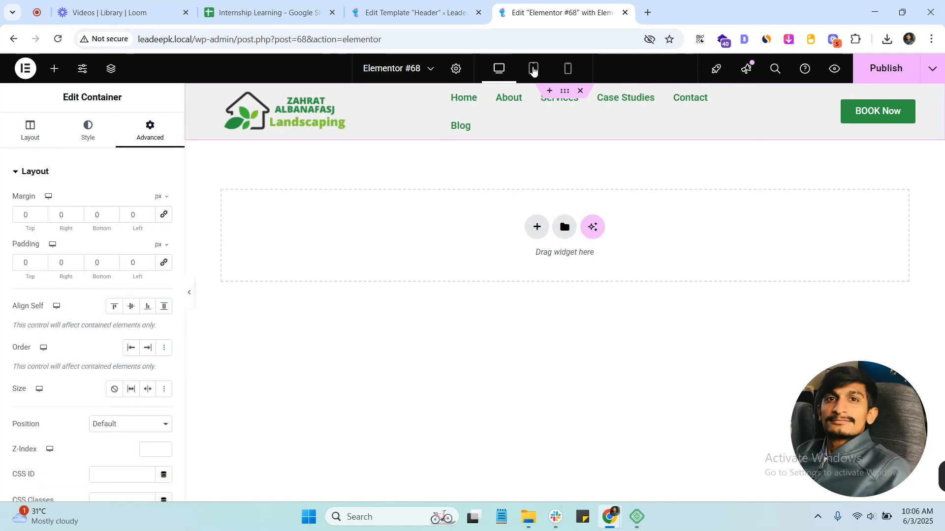
{"action": "left_click", "coordinate": [855, 78]}
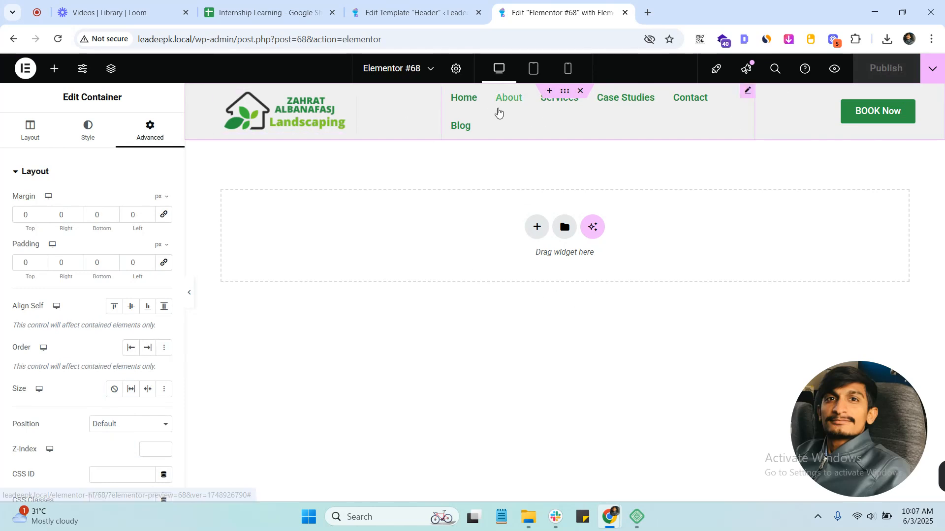
Unlink the BOOK Now button's margin and padding values, setting both to 0 px on all sides.
{"action": "left_click", "coordinate": [696, 121]}
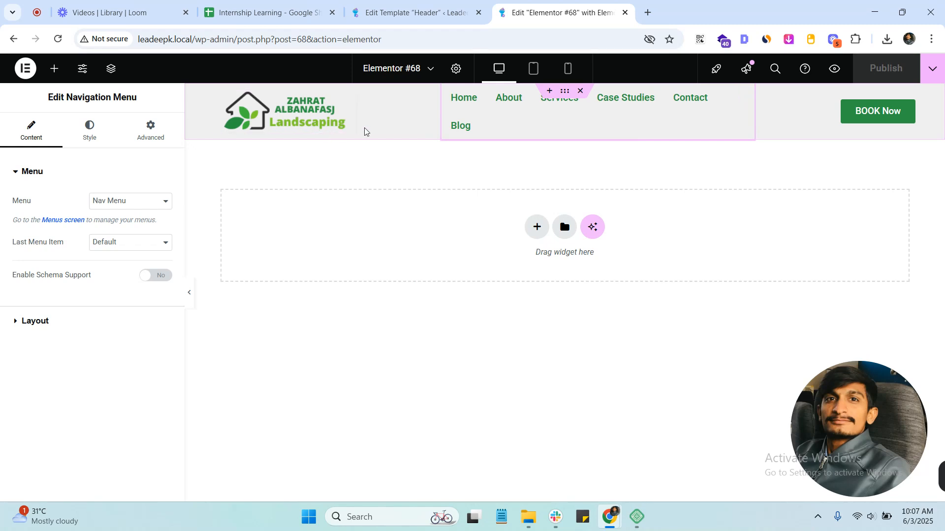
{"action": "left_click", "coordinate": [337, 114]}
{"action": "left_click", "coordinate": [899, 112]}
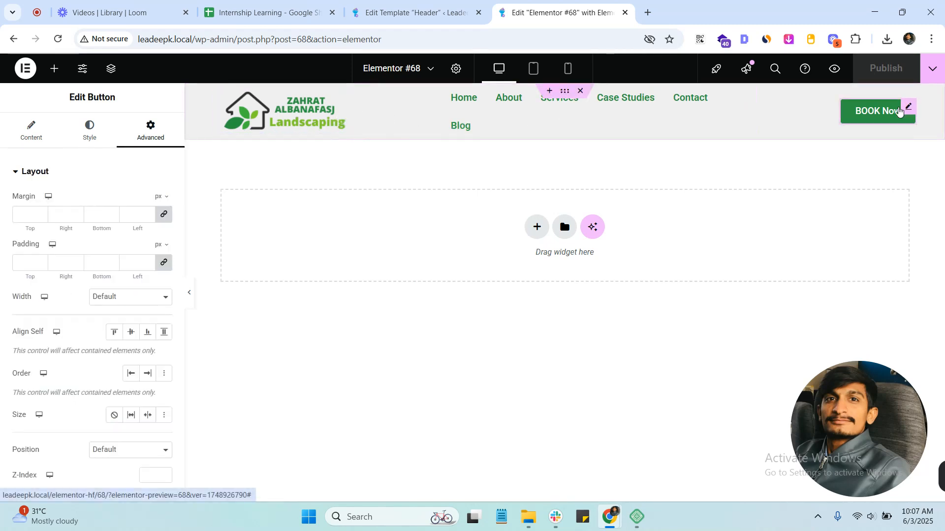
{"action": "left_click", "coordinate": [165, 215]}
{"action": "left_click", "coordinate": [164, 263]}
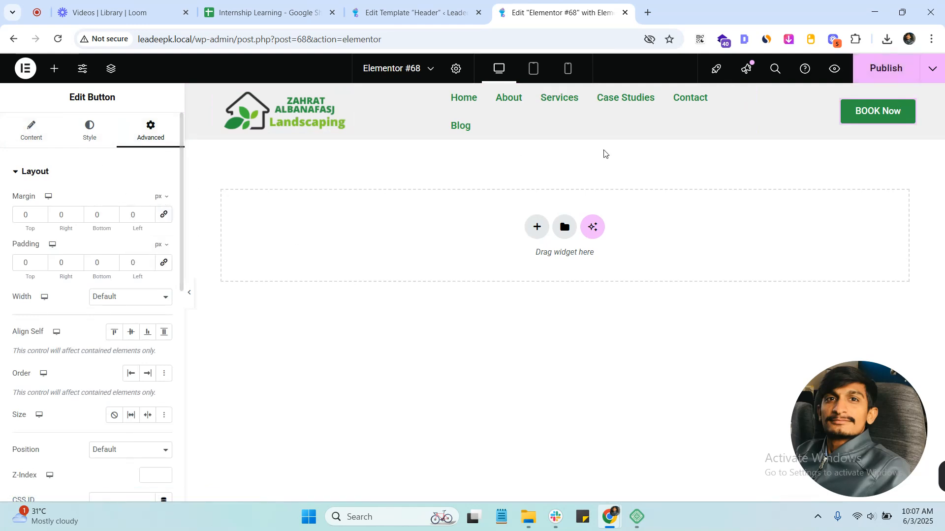
Review the logo's advanced settings and the navigation menu's main menu styles for the normal, hover and active states.
{"action": "left_click", "coordinate": [251, 117]}
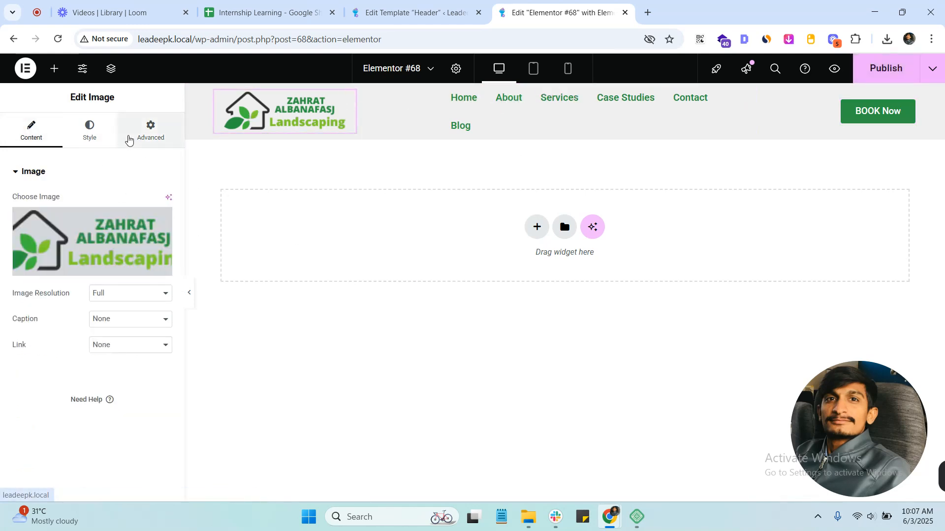
{"action": "left_click", "coordinate": [129, 139]}
{"action": "left_click", "coordinate": [483, 135]}
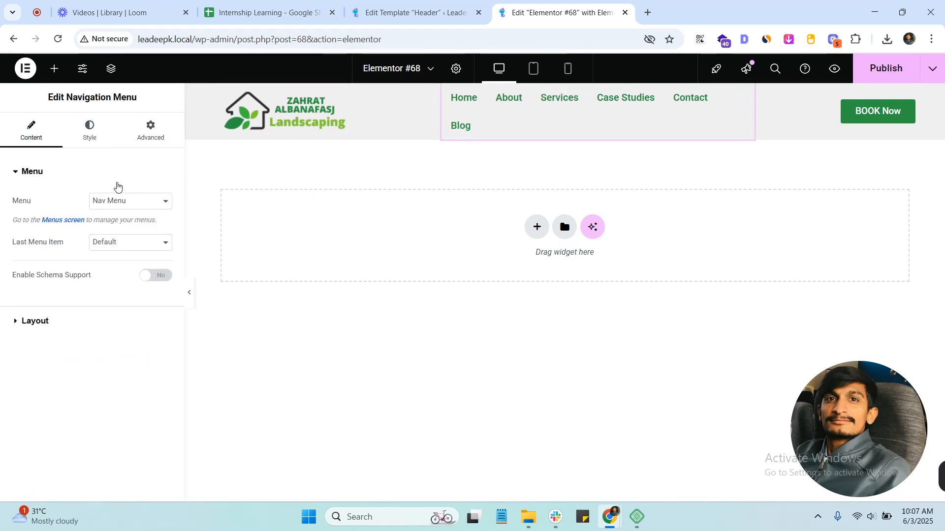
{"action": "left_click", "coordinate": [29, 128]}
{"action": "left_click", "coordinate": [93, 139]}
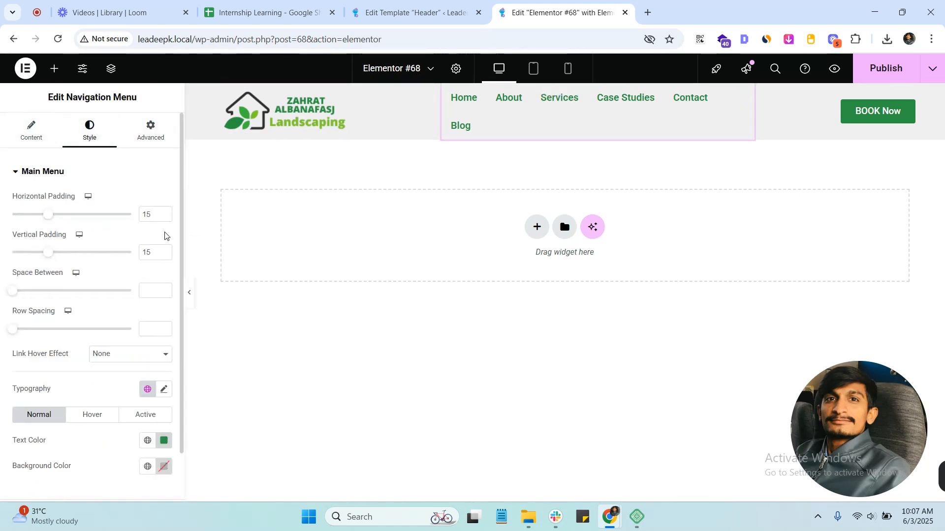
{"action": "scroll", "coordinate": [88, 253], "scroll_direction": "down", "scroll_amount": 2}
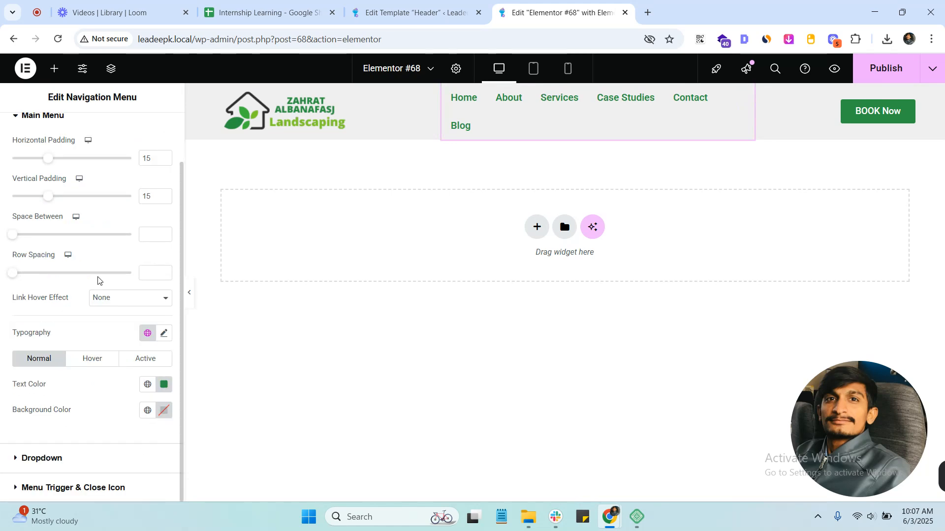
{"action": "left_click", "coordinate": [84, 364]}
{"action": "left_click", "coordinate": [141, 360]}
{"action": "left_click", "coordinate": [90, 363]}
{"action": "left_click", "coordinate": [52, 360]}
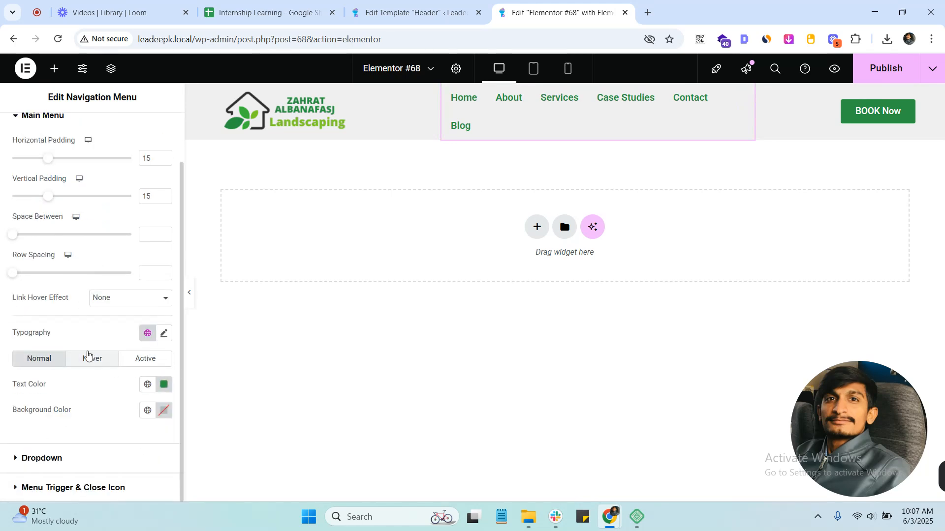
{"action": "left_click", "coordinate": [310, 115]}
{"action": "left_click", "coordinate": [488, 119]}
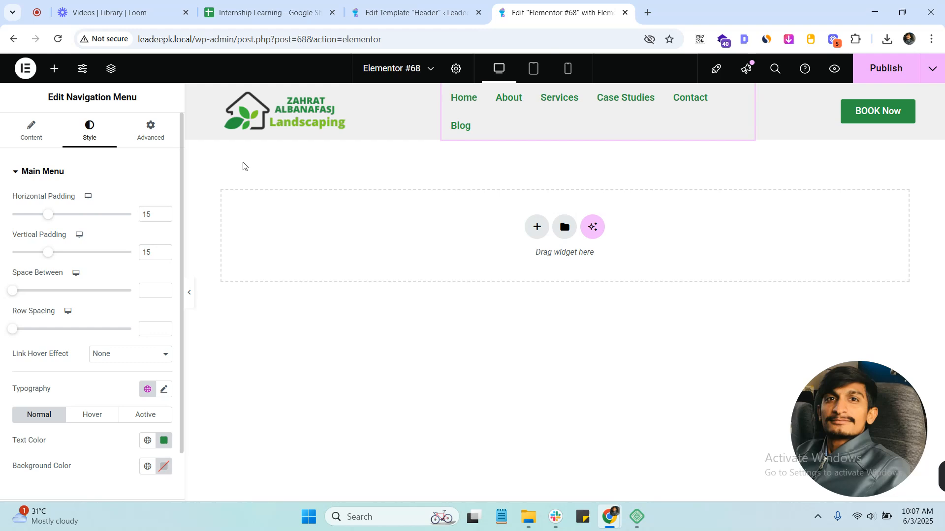
Publish the header template and open its preview in a new browser tab.
{"action": "left_click", "coordinate": [192, 295]}
{"action": "left_click", "coordinate": [2, 295]}
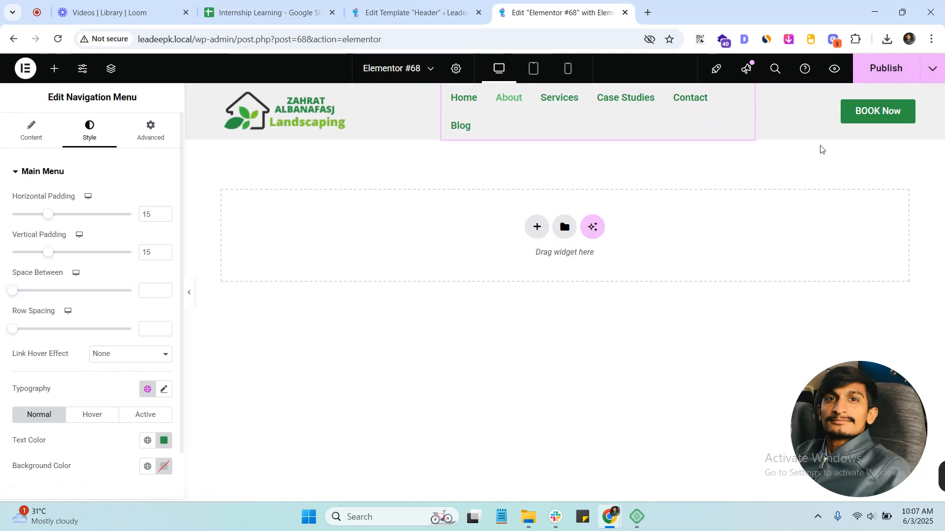
{"action": "left_click", "coordinate": [886, 68]}
{"action": "left_click", "coordinate": [330, 4]}
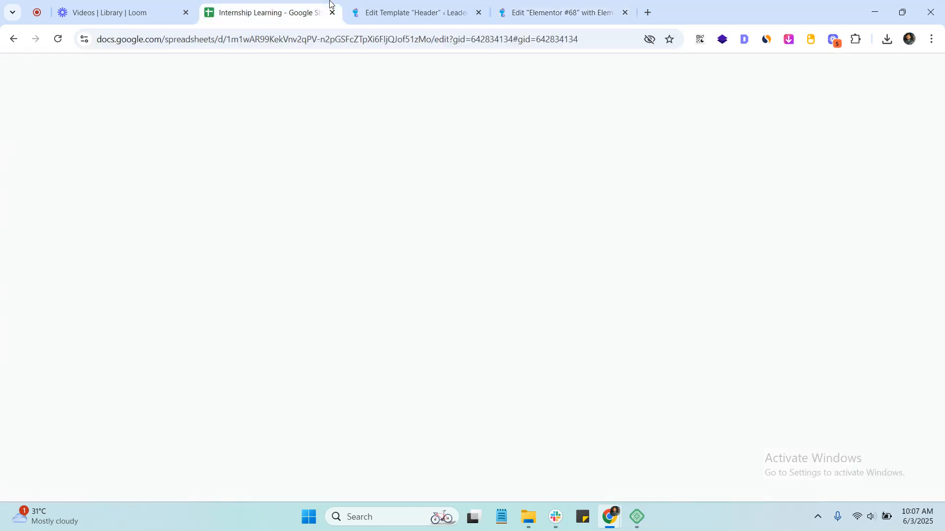
{"action": "left_click", "coordinate": [579, 4]}
{"action": "left_click", "coordinate": [836, 68]}
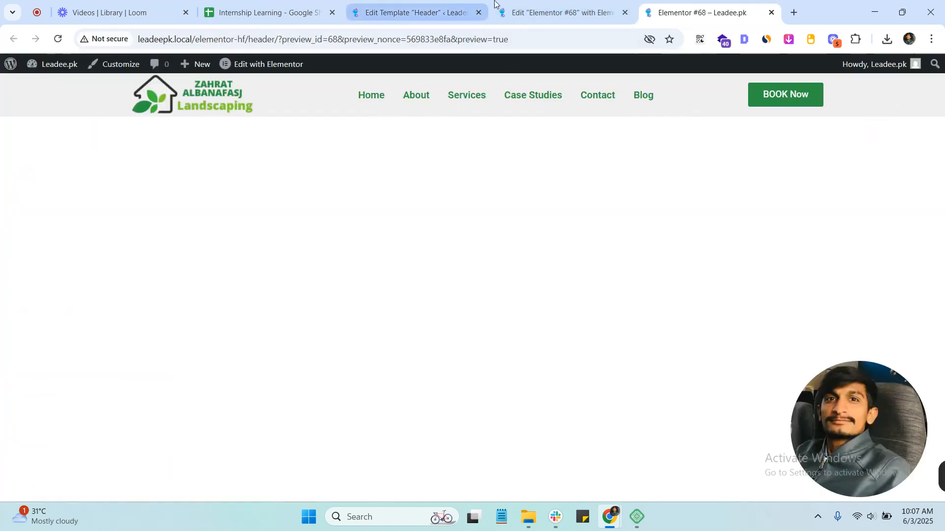
Check the header container's background settings in the editor against the published preview.
{"action": "left_click", "coordinate": [559, 12]}
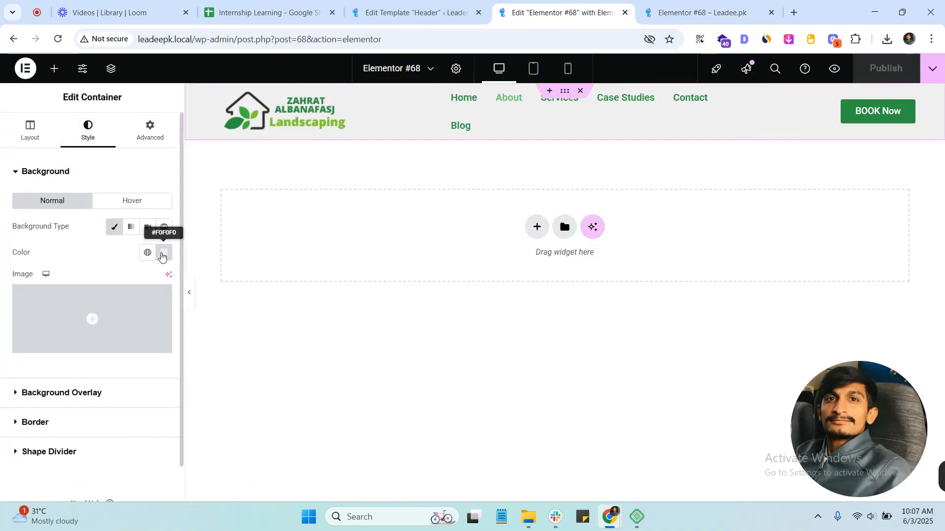
{"action": "key", "text": "ctrl+Tab"}
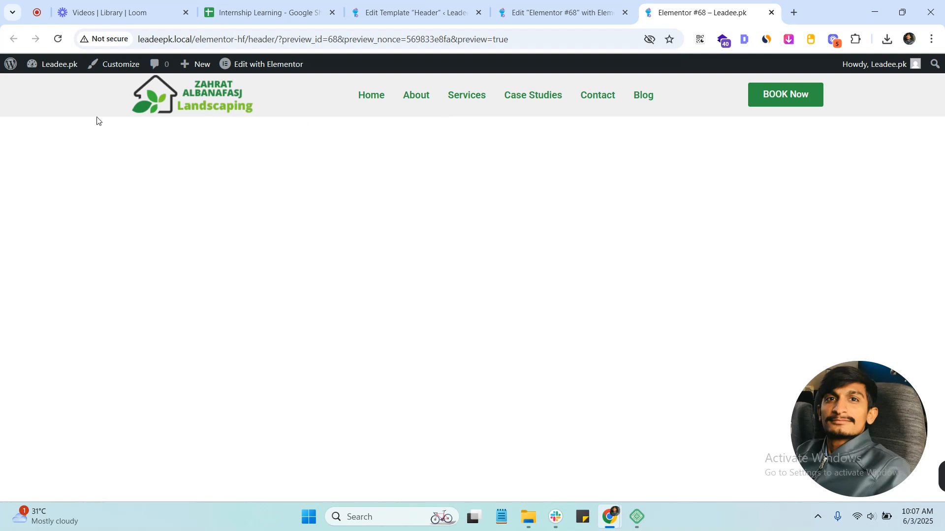
{"action": "key", "text": "ctrl+shift+Tab"}
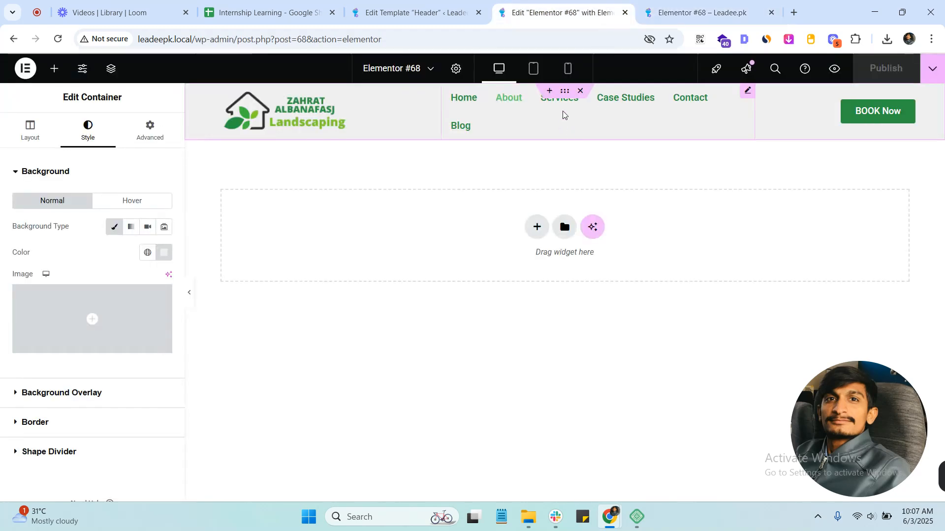
Link the header container's padding values and set the padding to 5 px on all sides.
{"action": "left_click", "coordinate": [148, 129]}
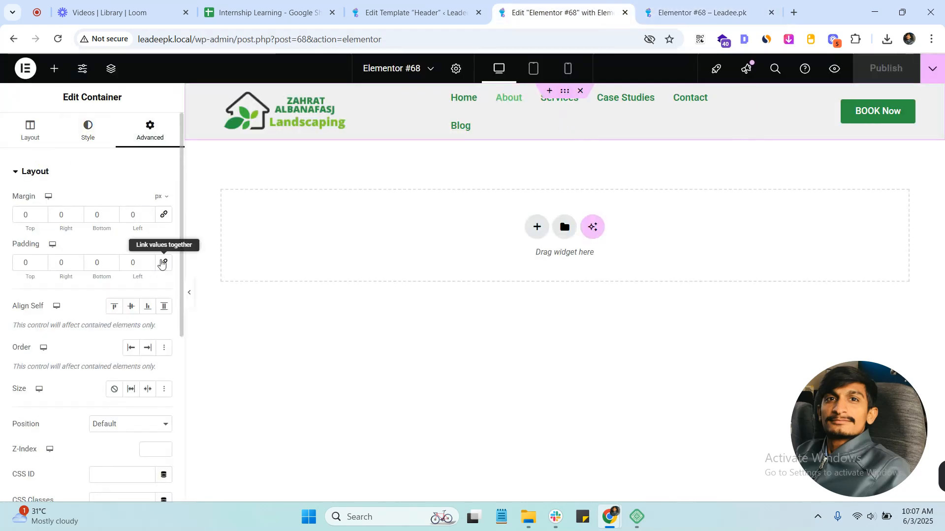
{"action": "left_click", "coordinate": [164, 262]}
{"action": "left_click", "coordinate": [41, 260]}
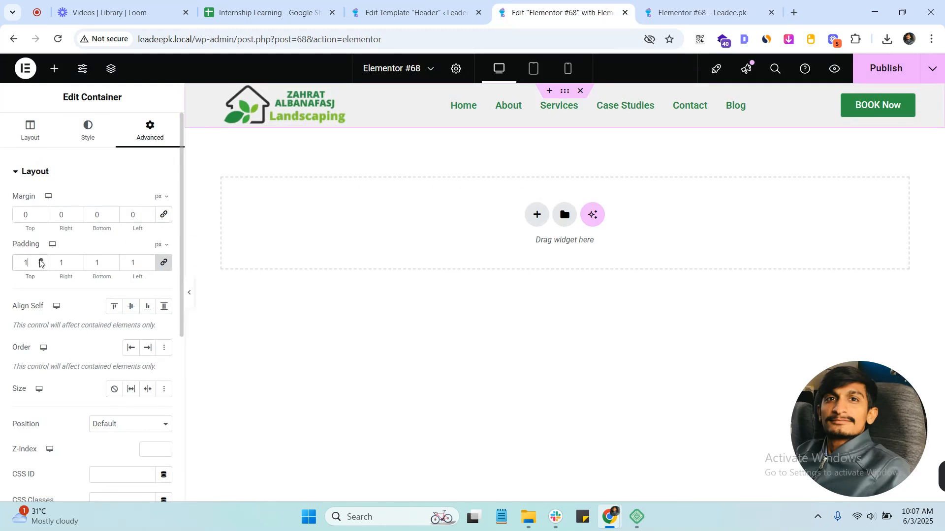
{"action": "left_click", "coordinate": [41, 260]}
{"action": "left_click", "coordinate": [40, 260]}
{"action": "left_click", "coordinate": [40, 260]}
{"action": "left_click", "coordinate": [41, 260]}
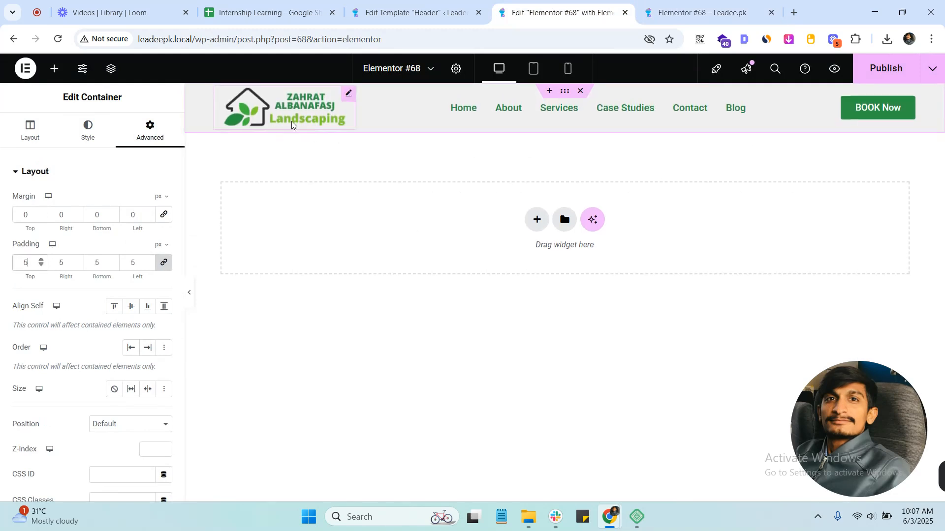
Publish the padding change and reload the header preview page.
{"action": "left_click", "coordinate": [875, 71]}
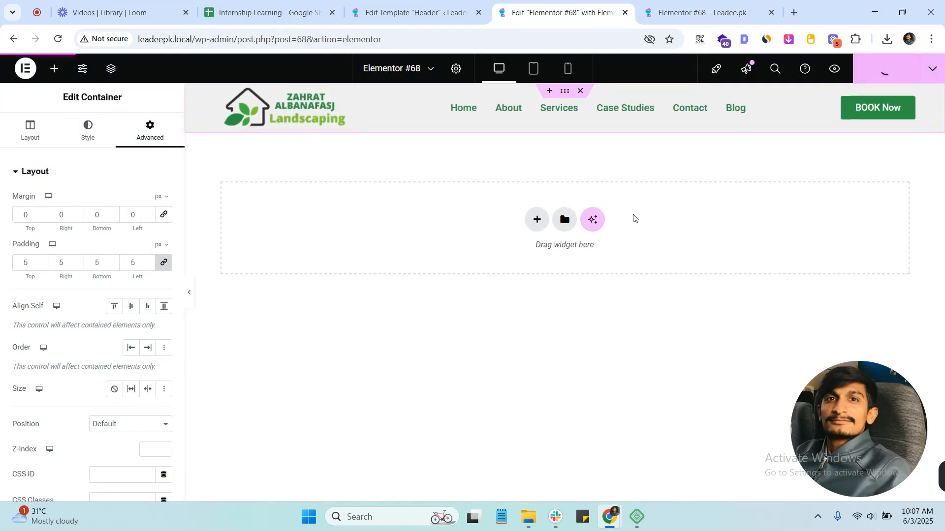
{"action": "left_click", "coordinate": [717, 7]}
{"action": "left_click", "coordinate": [57, 39]}
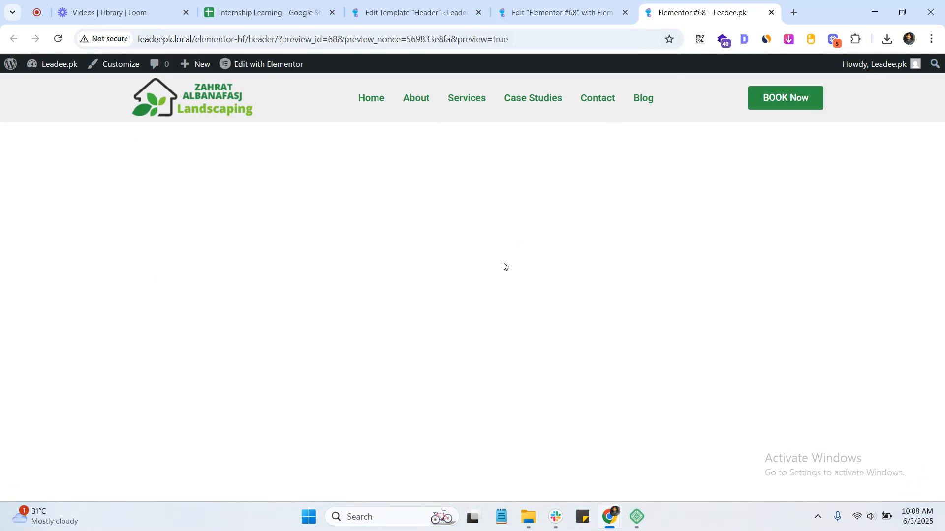
{"action": "left_click", "coordinate": [562, 4]}
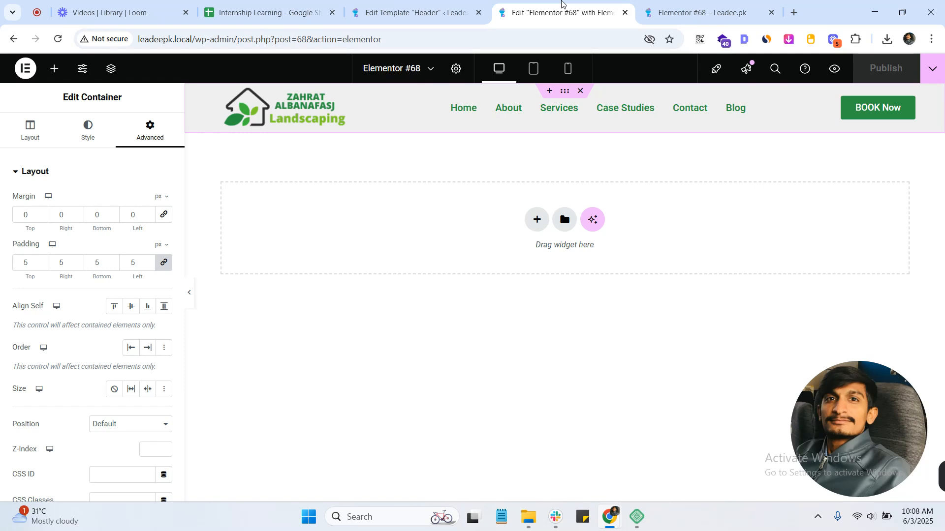
{"action": "left_click", "coordinate": [536, 220]}
{"action": "left_click", "coordinate": [892, 201]}
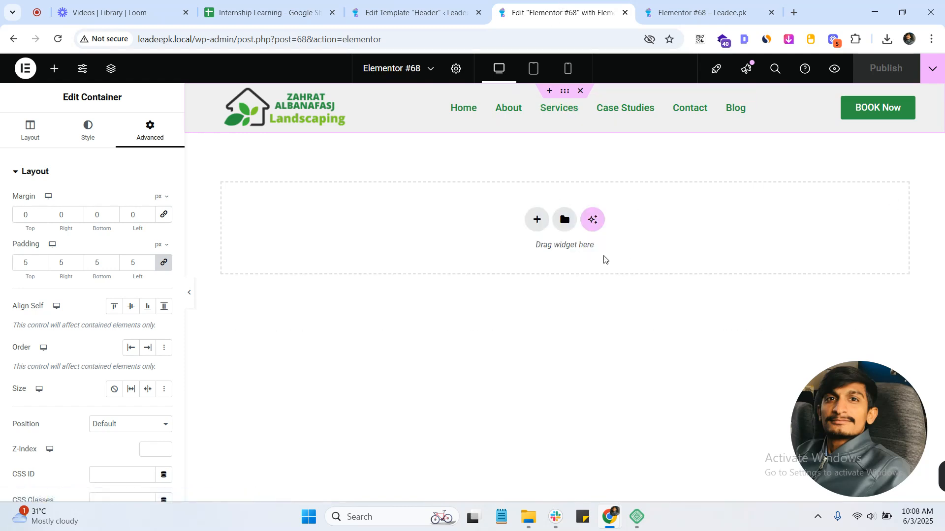